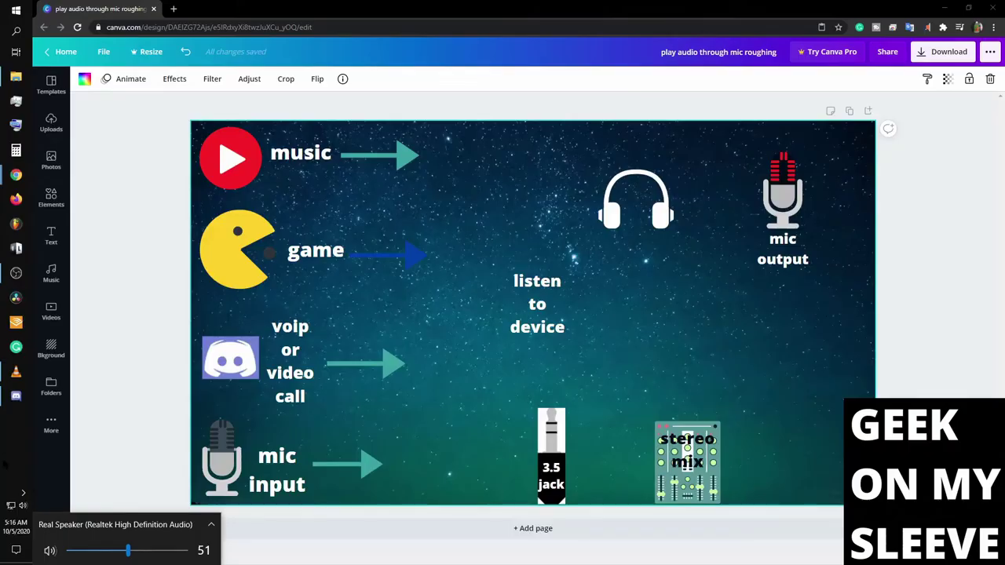
# Open the classic Sound Control Panel from the taskbar speaker's Sound settings.
pyautogui.click(4, 463)
pyautogui.rightClick(23, 505)
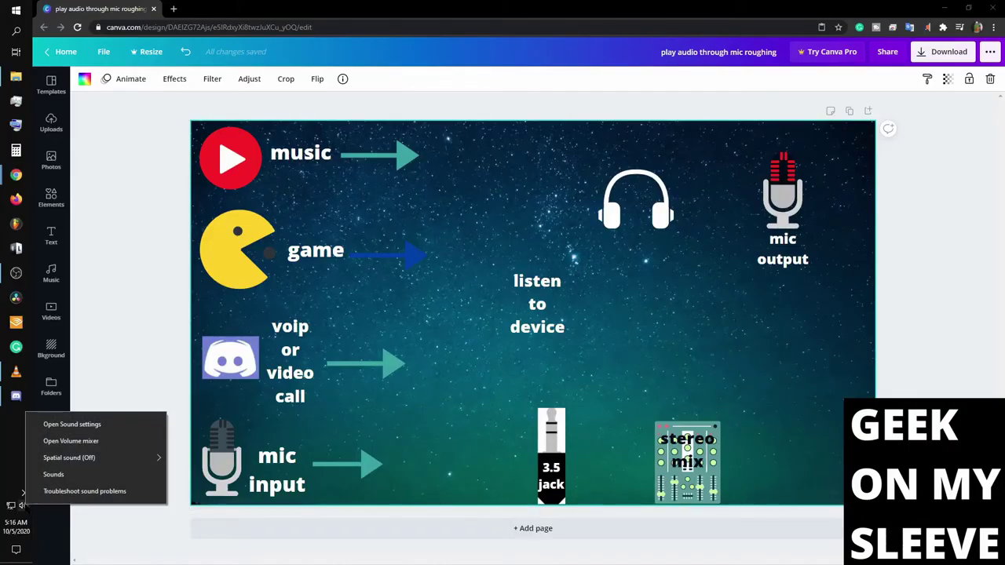
pyautogui.click(110, 429)
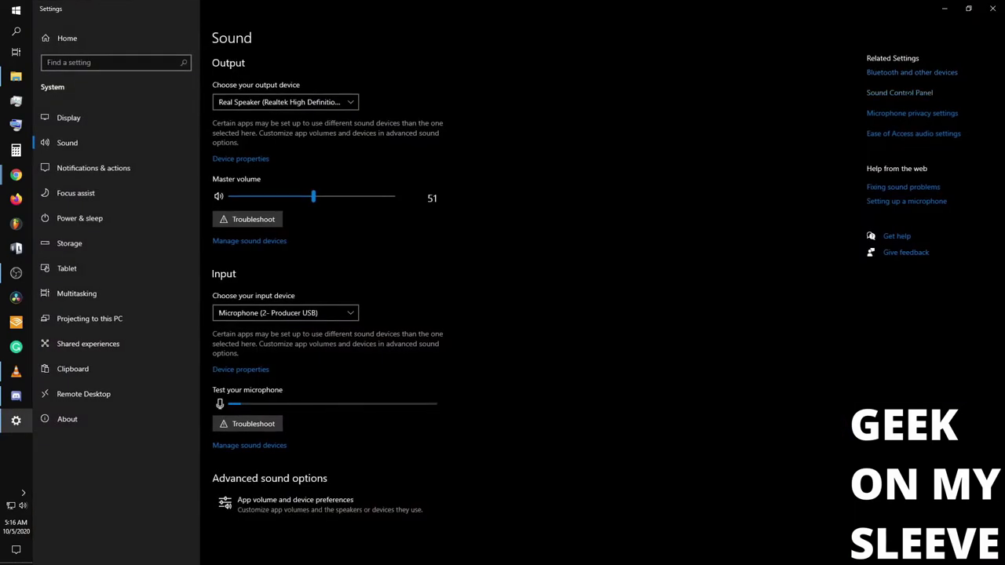
pyautogui.click(899, 92)
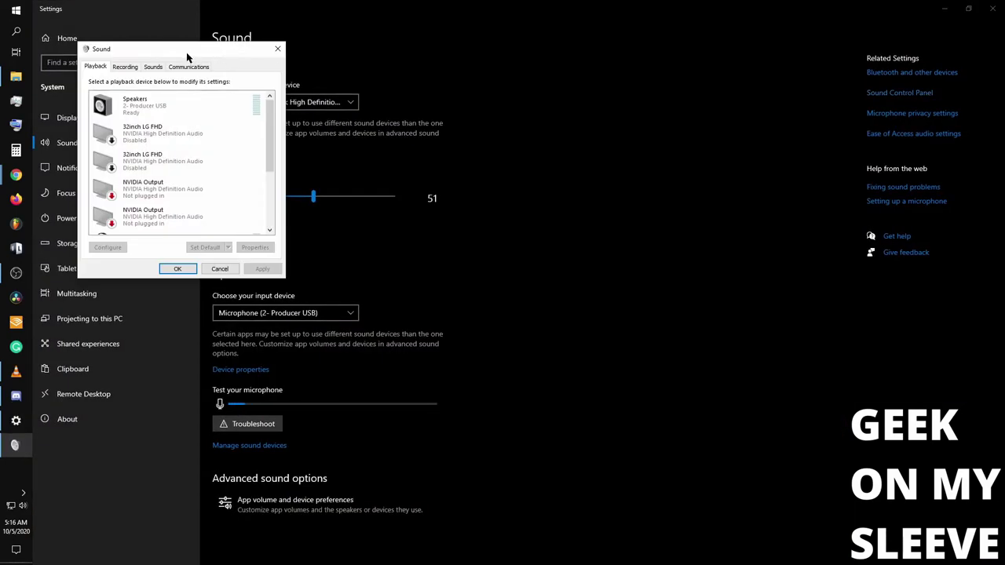
pyautogui.moveTo(187, 57); pyautogui.dragTo(510, 89)
# Browse the Playback devices, then settle on the Recording devices list.
pyautogui.click(448, 97)
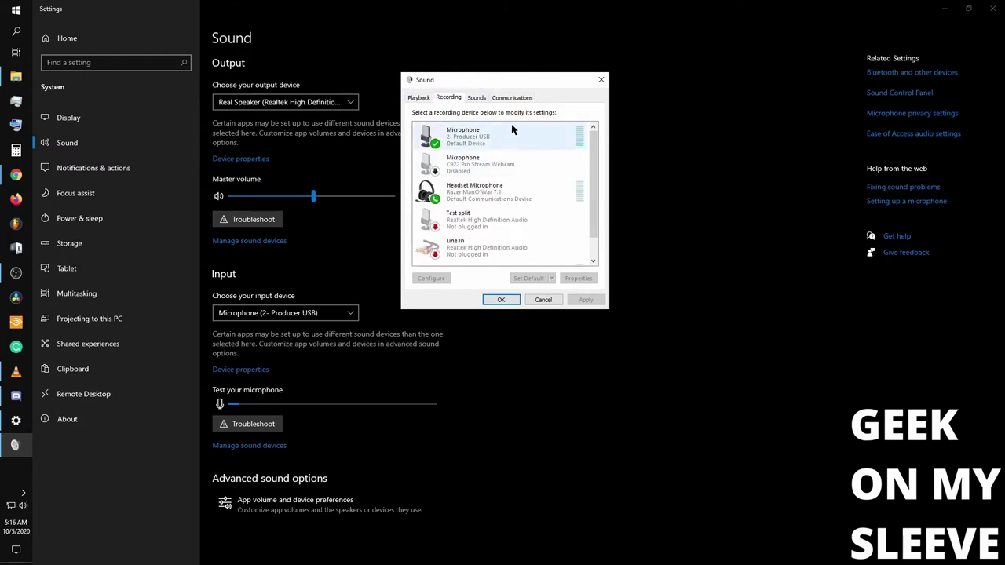
pyautogui.click(418, 97)
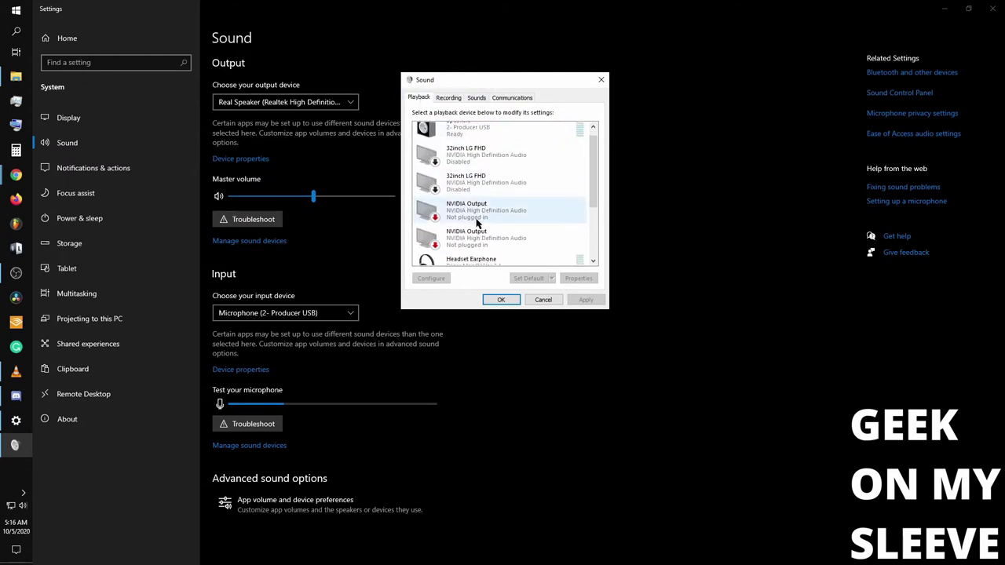
pyautogui.scroll(-3, 461, 236)
pyautogui.scroll(-1, 465, 247)
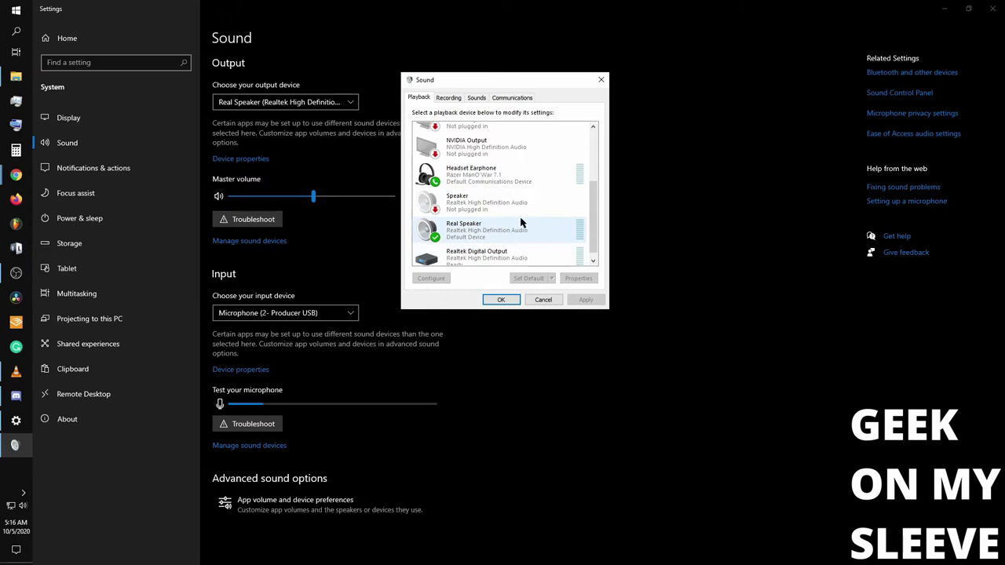
pyautogui.click(448, 97)
pyautogui.scroll(-3, 486, 212)
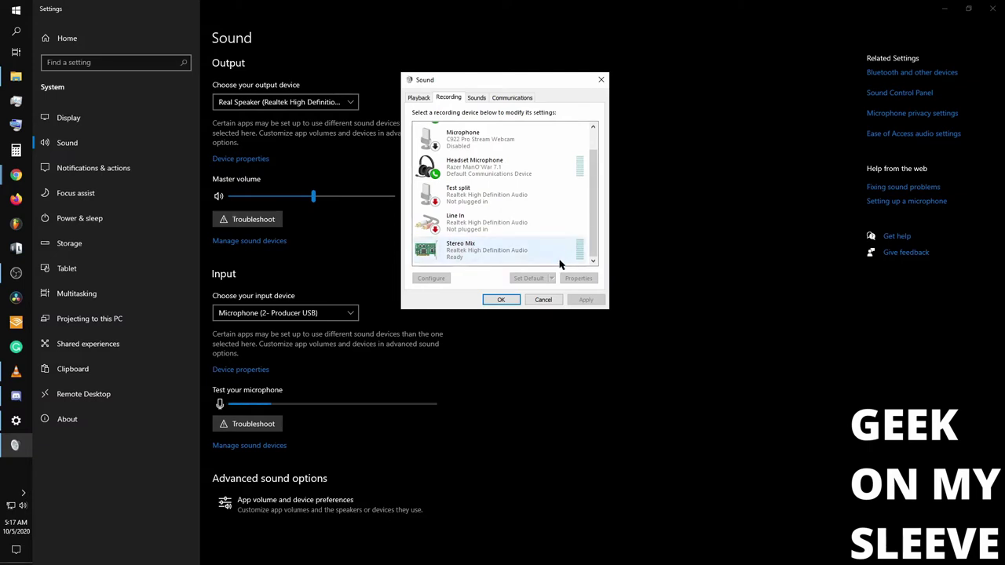
pyautogui.scroll(1, 523, 204)
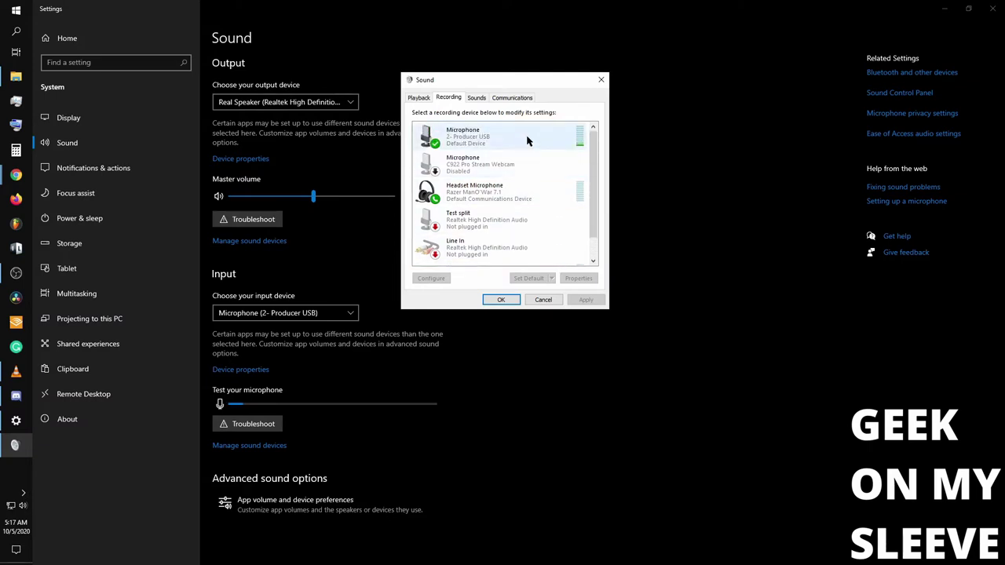
# Turn on Listen to this device for the Producer USB mic, playing through Real Speaker.
pyautogui.click(527, 139)
pyautogui.rightClick(528, 135)
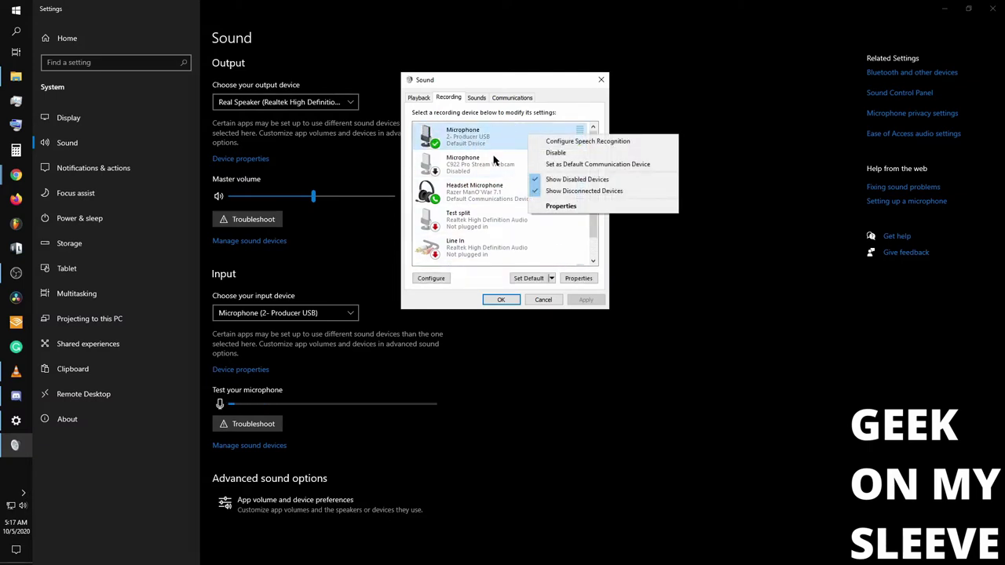
pyautogui.click(597, 207)
pyautogui.click(459, 138)
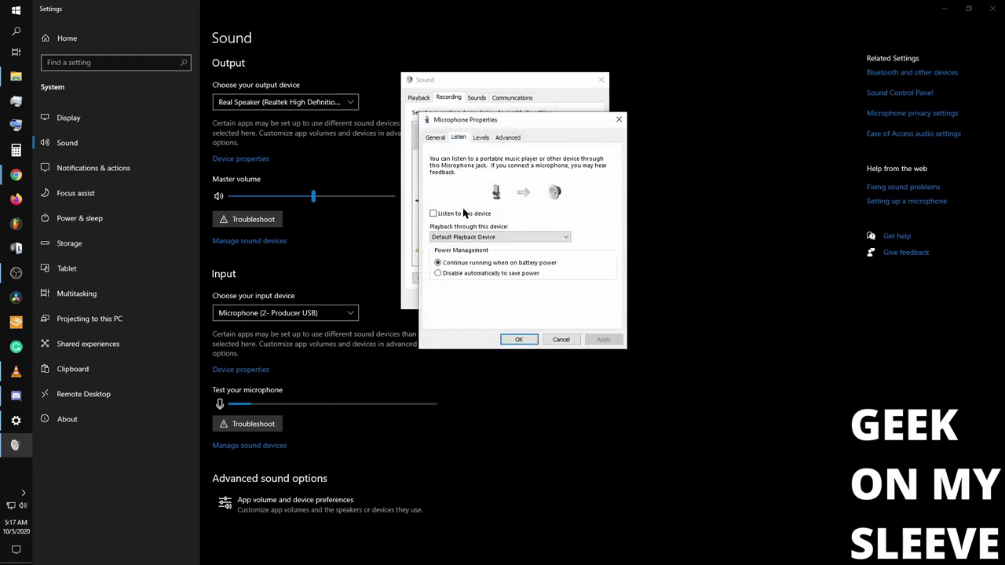
pyautogui.click(520, 237)
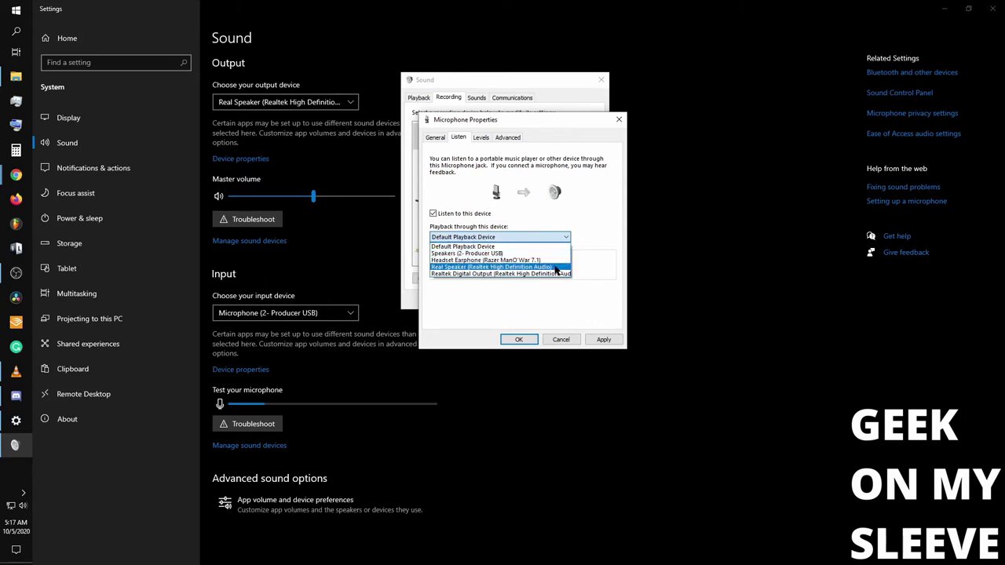
pyautogui.click(555, 268)
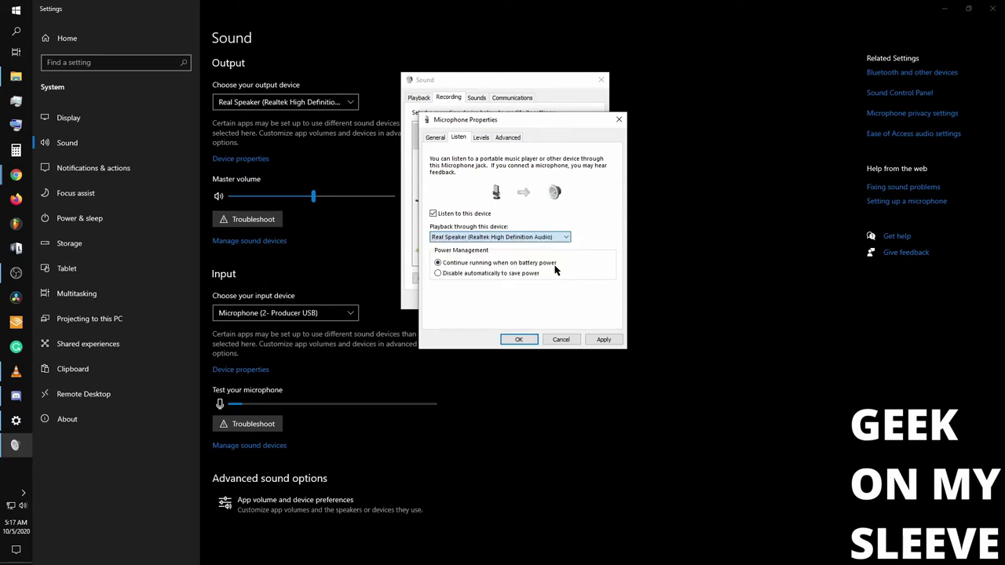
pyautogui.click(604, 340)
pyautogui.click(518, 339)
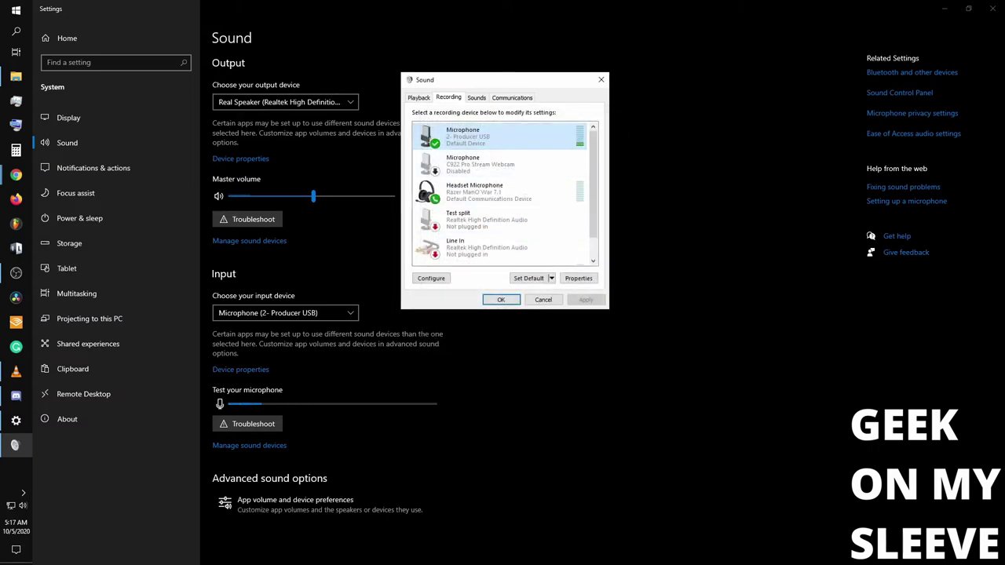
# Reopen the microphone's Listen settings to verify them, then close the properties.
pyautogui.scroll(-1, 533, 235)
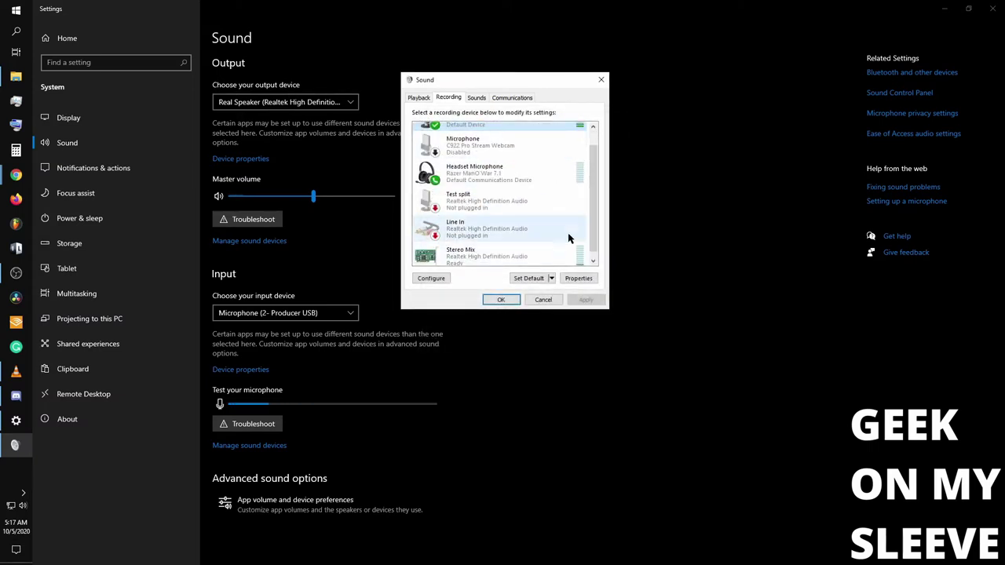
pyautogui.scroll(2, 538, 157)
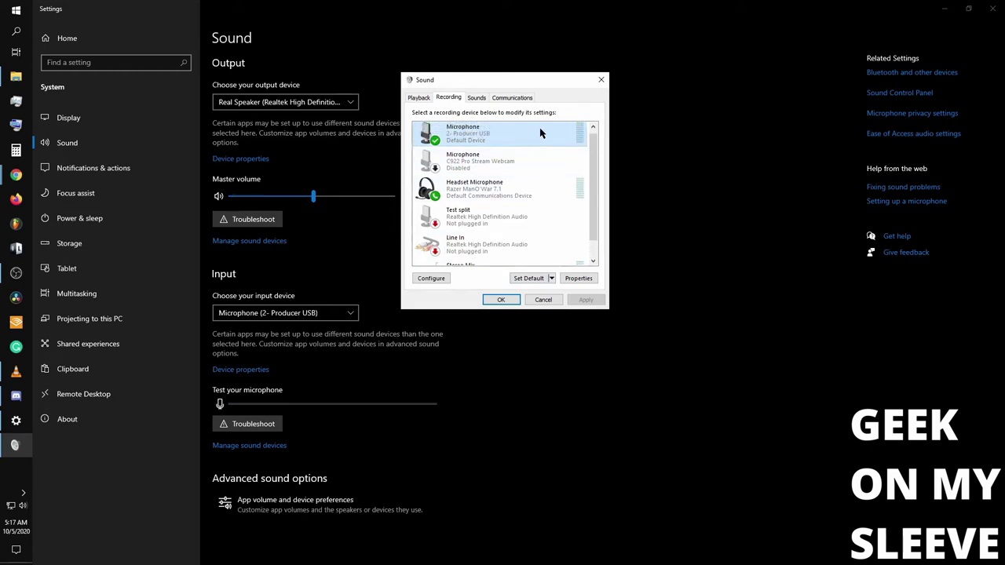
pyautogui.rightClick(540, 132)
pyautogui.click(582, 202)
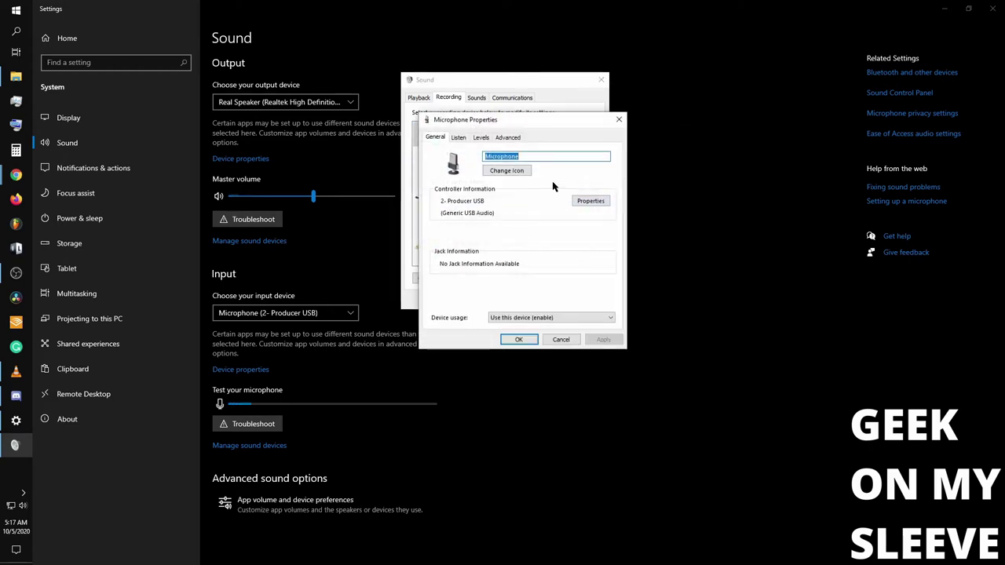
pyautogui.click(458, 137)
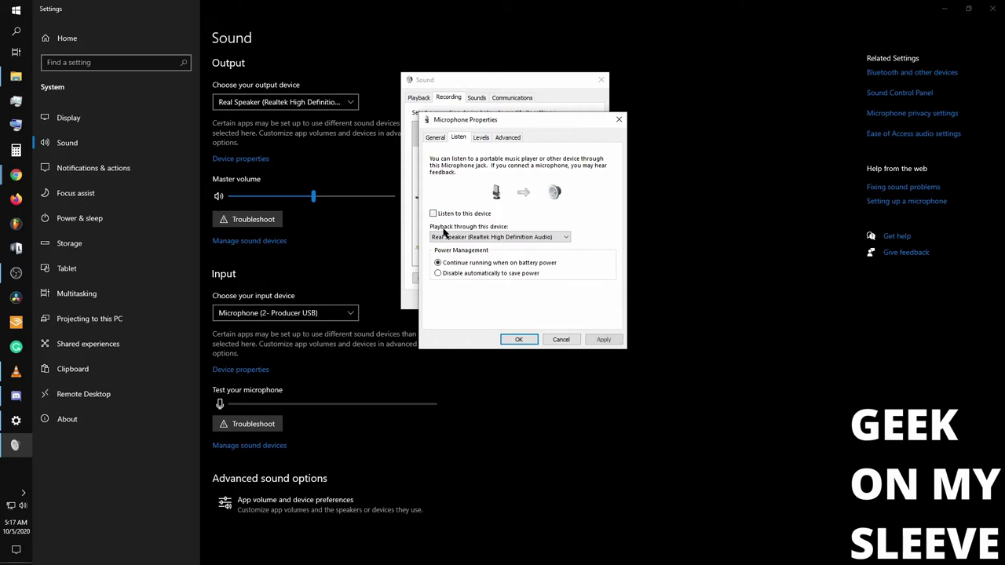
pyautogui.click(518, 342)
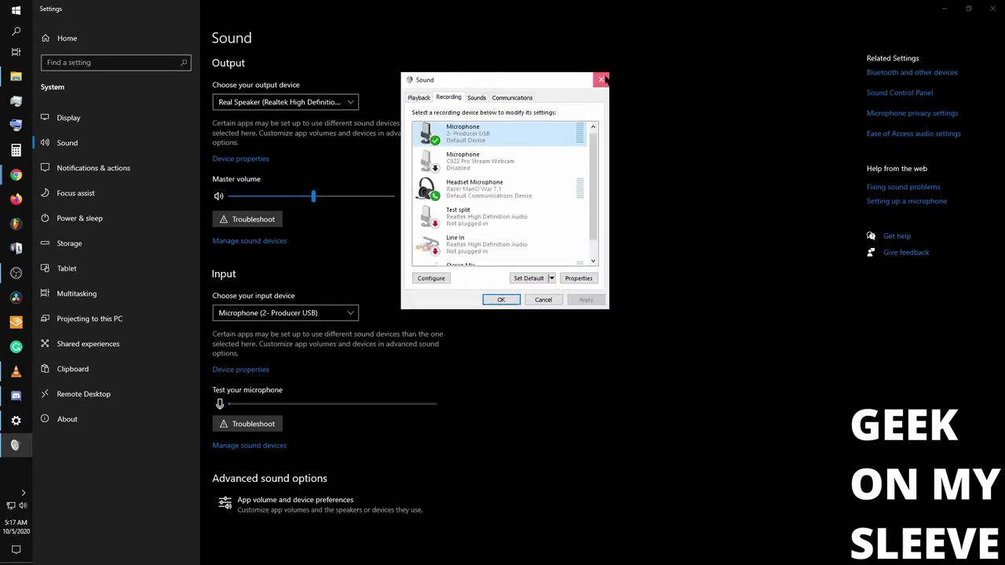
# Close the Sound dialog and show the OBS Audio Mixer at the top right.
pyautogui.click(602, 79)
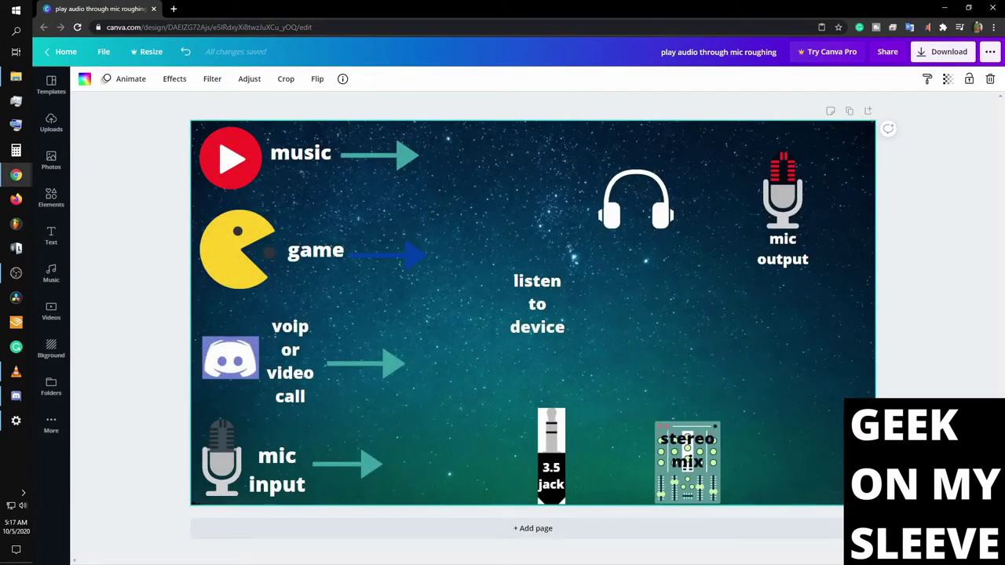
pyautogui.click(16, 272)
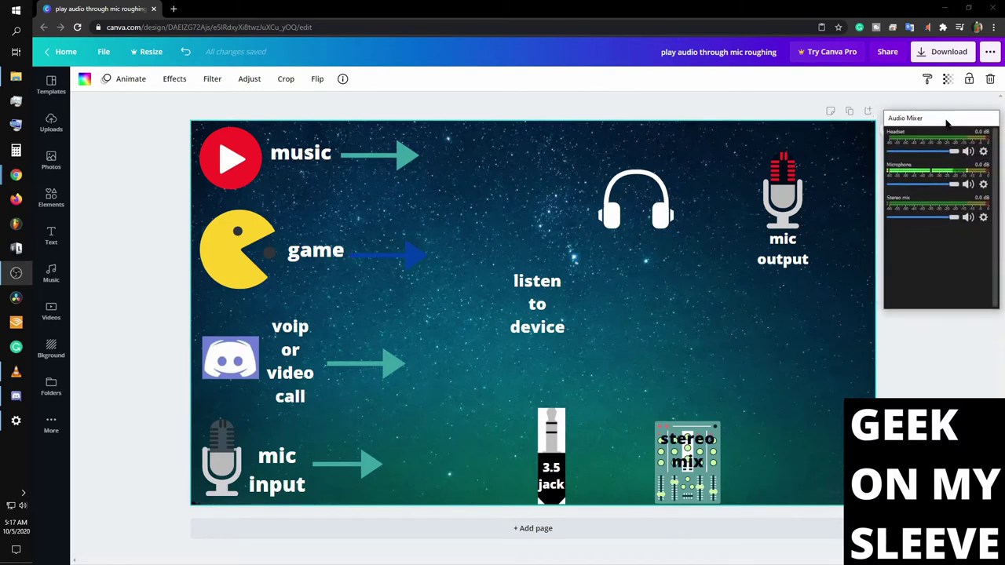
pyautogui.moveTo(946, 123); pyautogui.dragTo(945, 123)
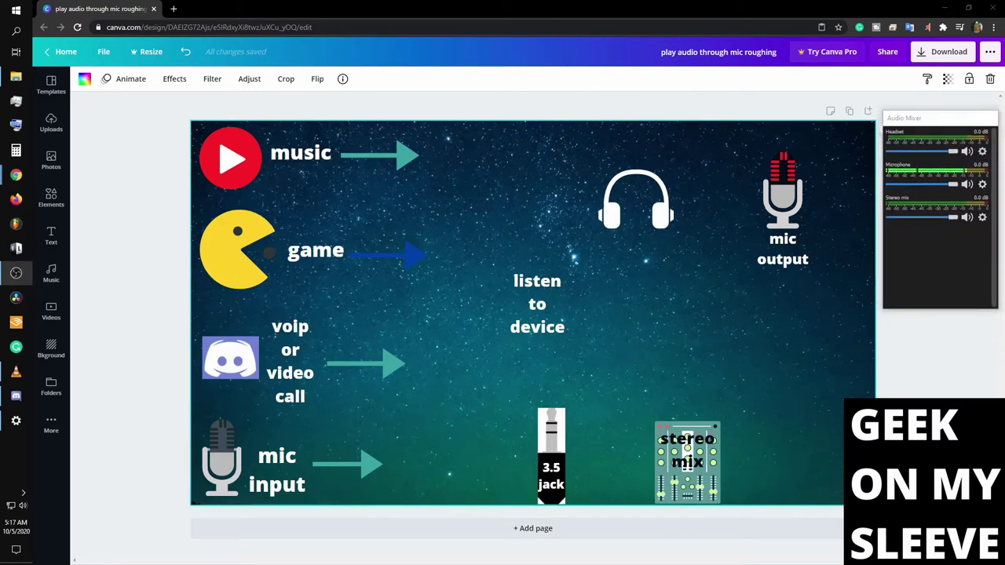
pyautogui.click(16, 273)
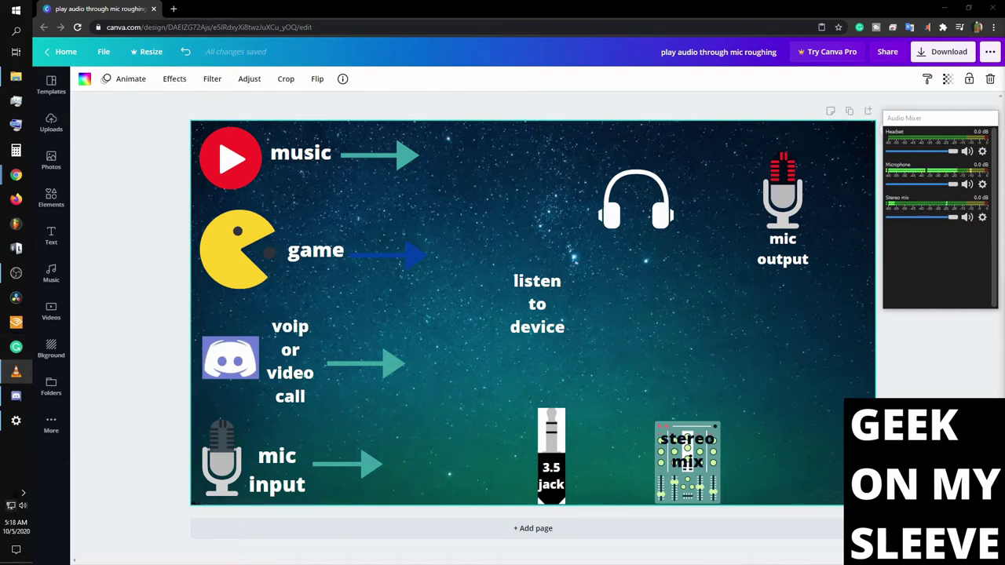
# Reopen the Recording devices and check the Producer USB mic's Listen-to-Real-Speaker setting.
pyautogui.rightClick(23, 505)
pyautogui.click(80, 425)
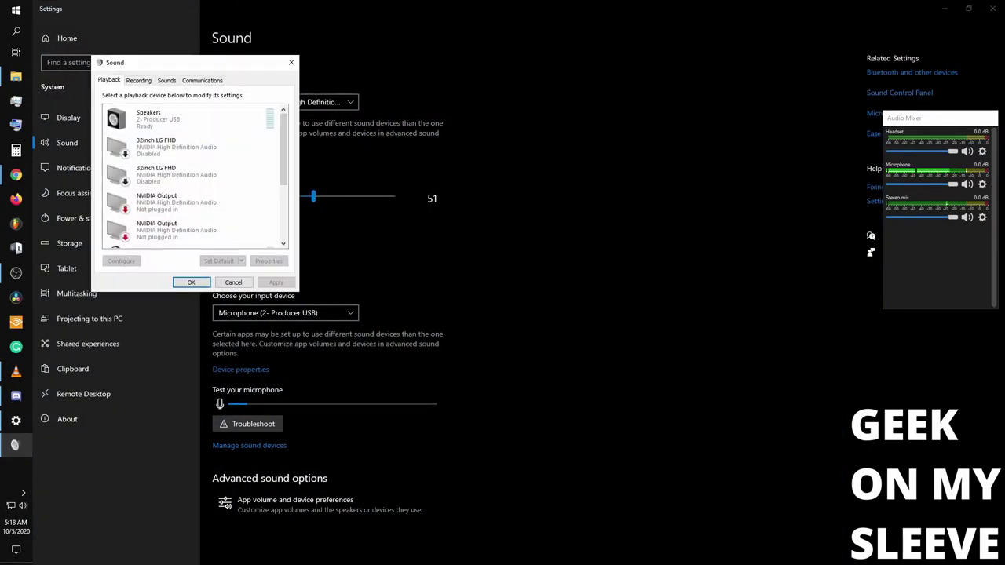
pyautogui.click(141, 82)
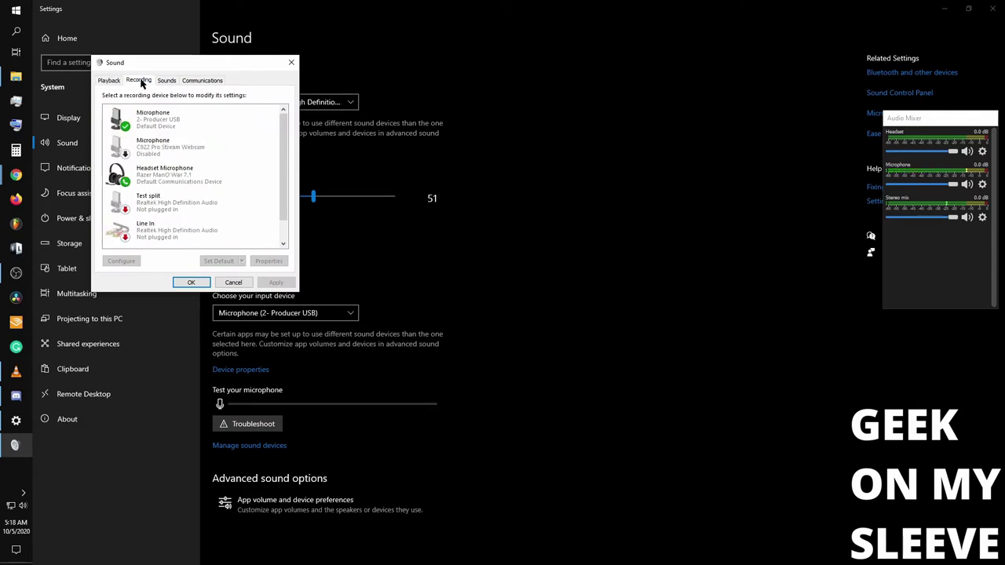
pyautogui.scroll(-2, 222, 220)
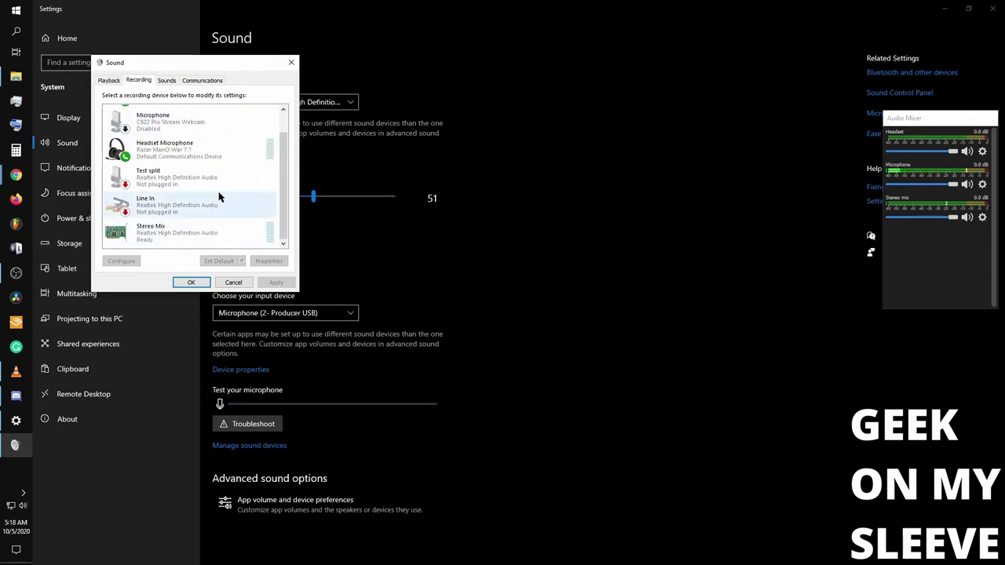
pyautogui.scroll(2, 220, 196)
pyautogui.rightClick(231, 120)
pyautogui.click(272, 194)
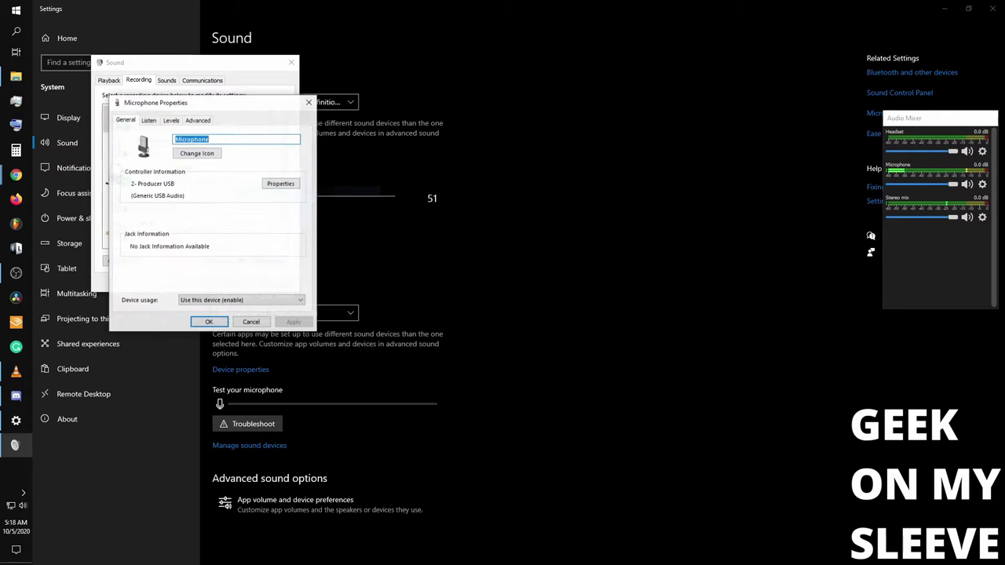
pyautogui.click(149, 122)
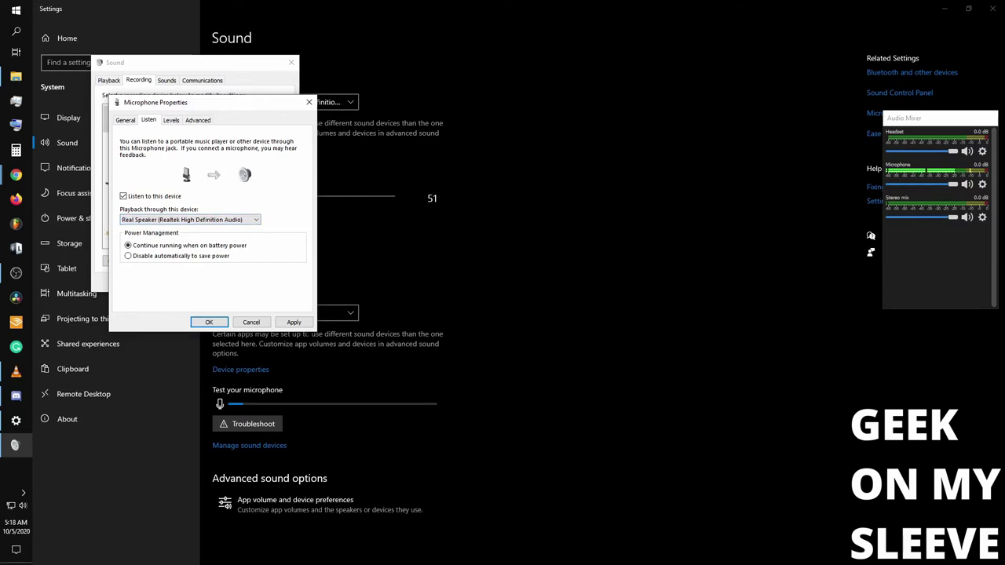
pyautogui.click(294, 323)
# Route Stereo Mix's Listen playback to the Razer Headset Earphone and close the Sound dialog.
pyautogui.click(208, 321)
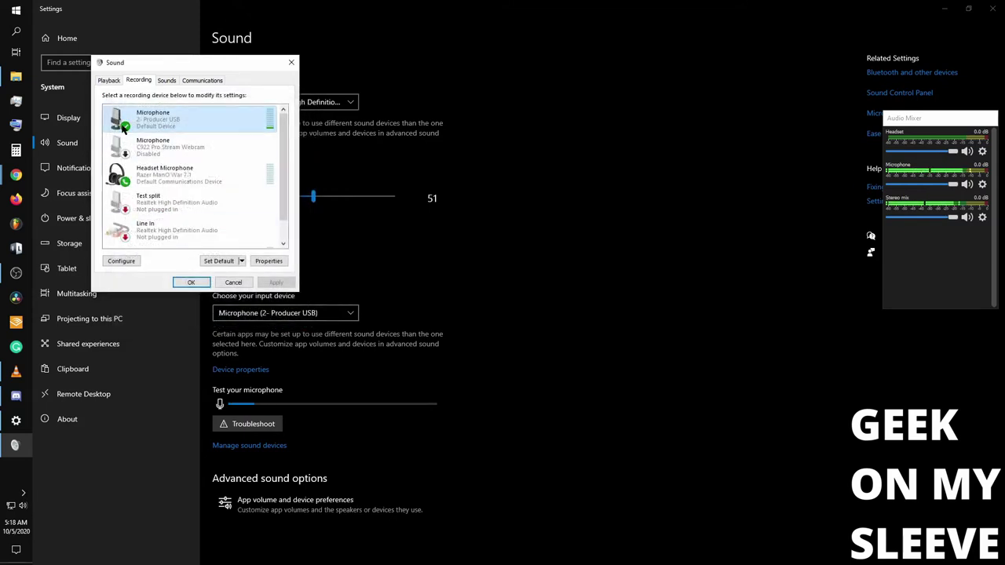
pyautogui.scroll(-1, 188, 196)
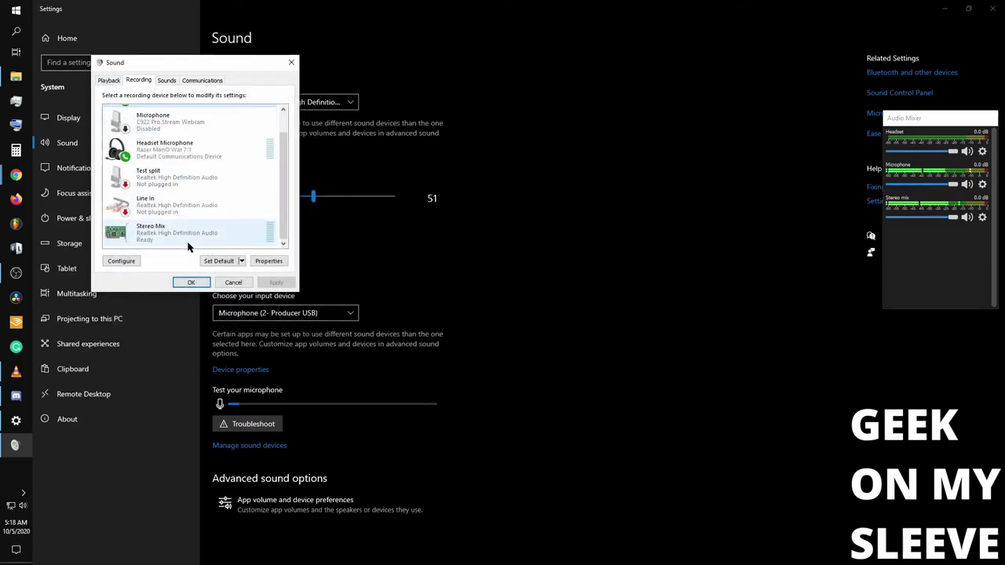
pyautogui.rightClick(180, 234)
pyautogui.click(223, 308)
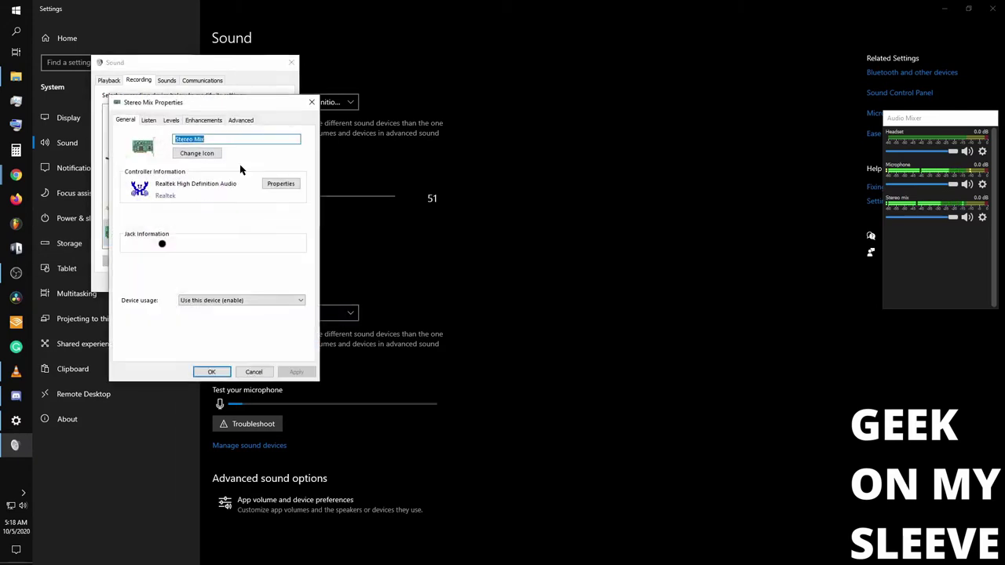
pyautogui.click(149, 120)
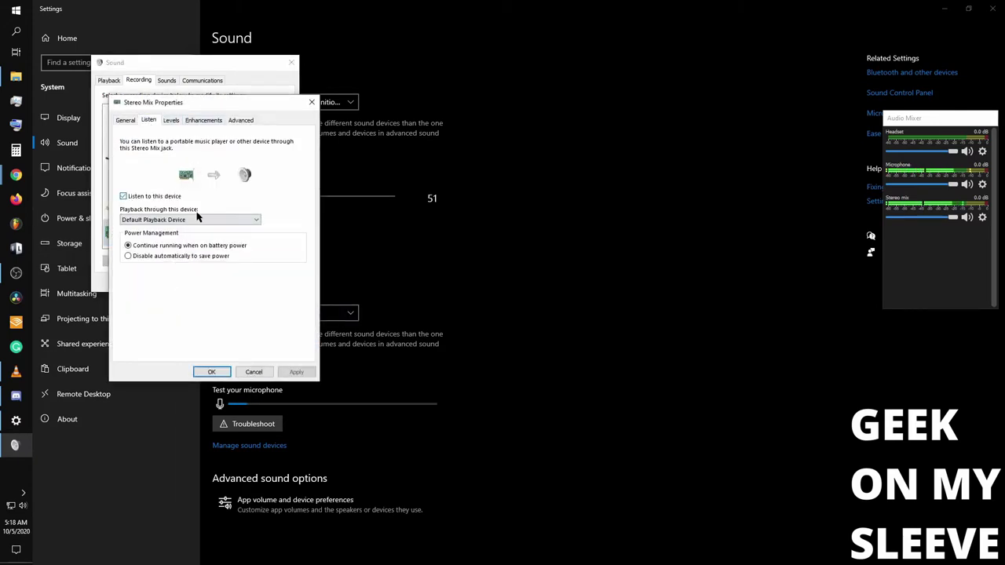
pyautogui.click(226, 220)
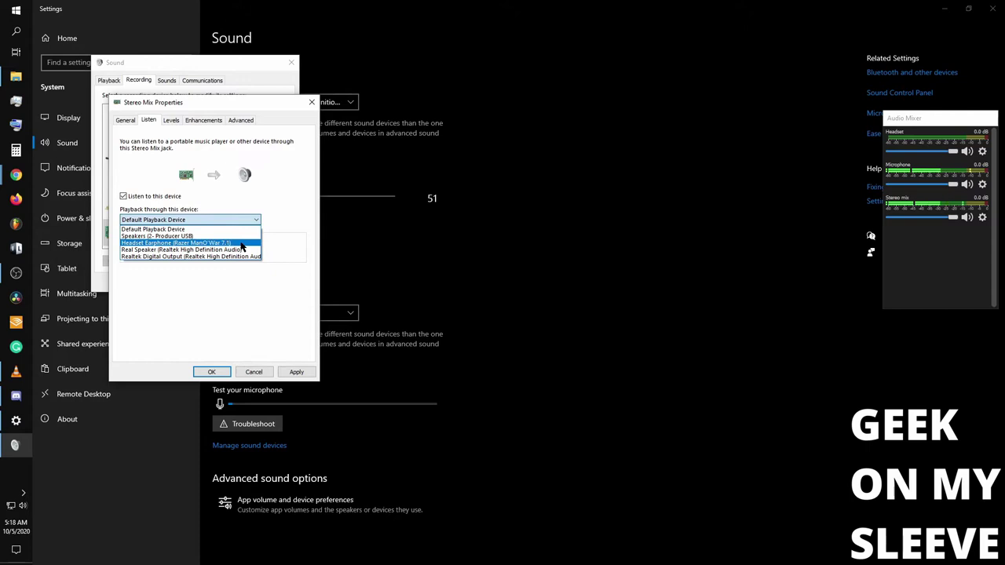
pyautogui.click(243, 243)
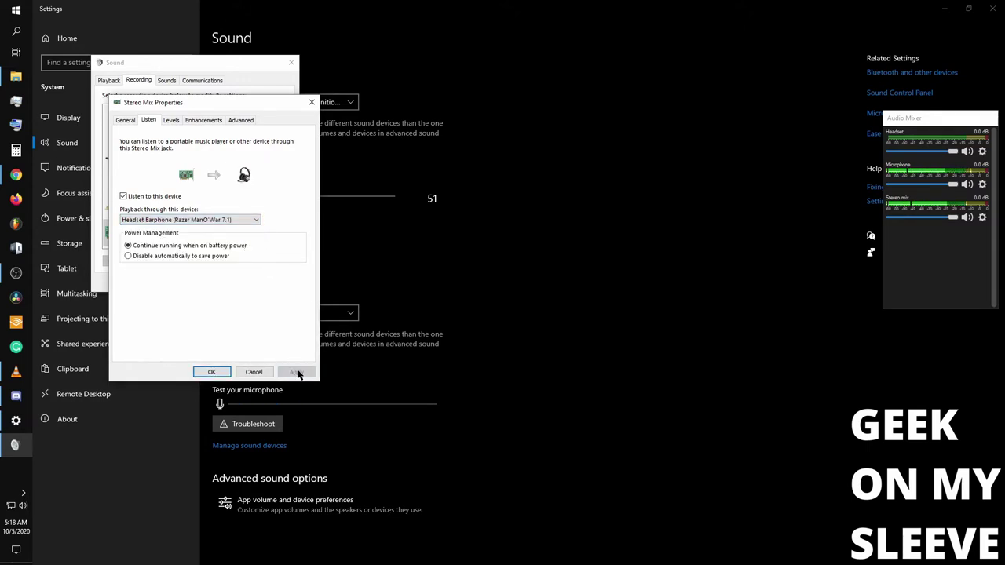
pyautogui.click(209, 372)
pyautogui.moveTo(201, 63); pyautogui.dragTo(510, 60)
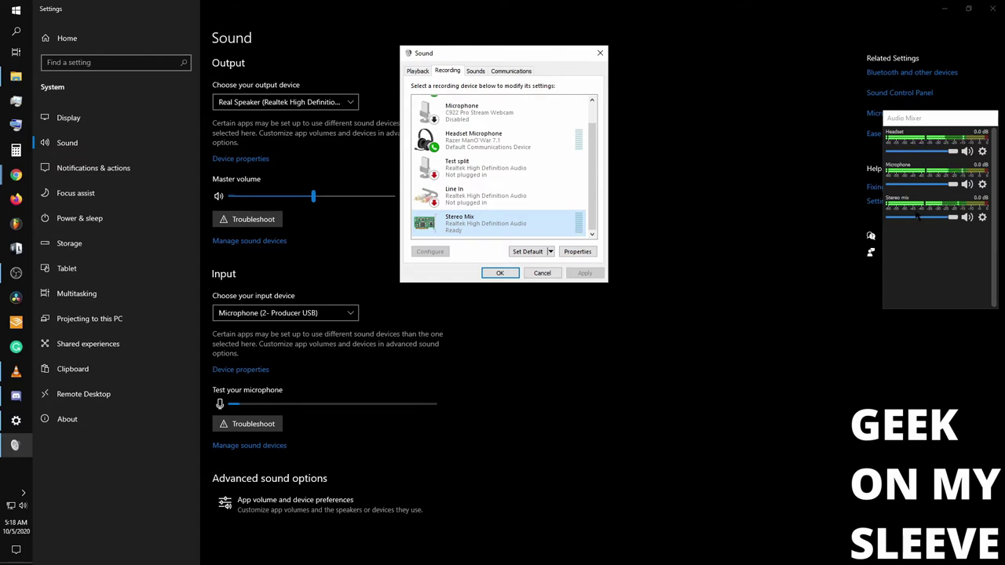
pyautogui.click(600, 53)
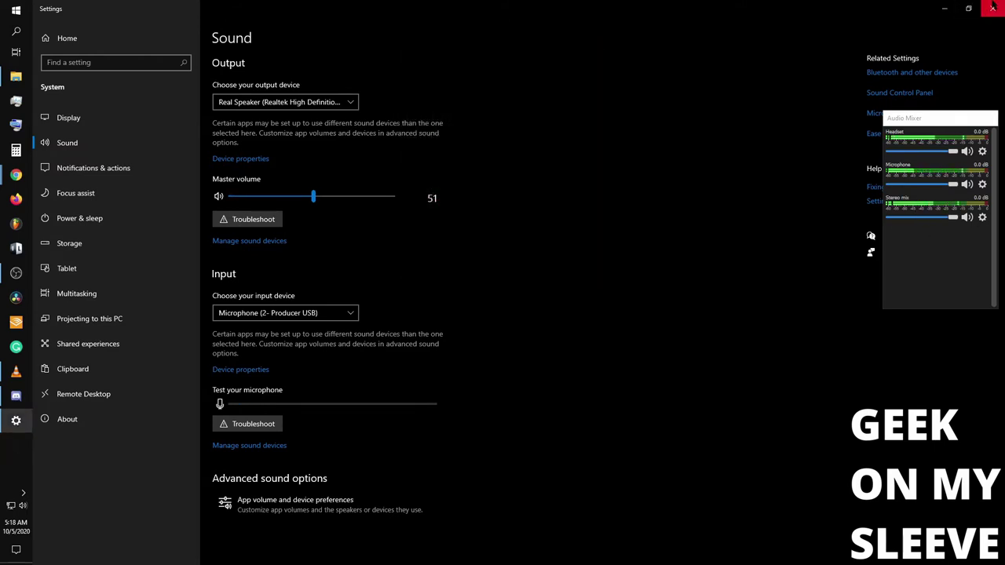
# Close Windows Settings, nudge the Audio Mixer, and bring up the taskbar speaker's sound menu.
pyautogui.click(992, 8)
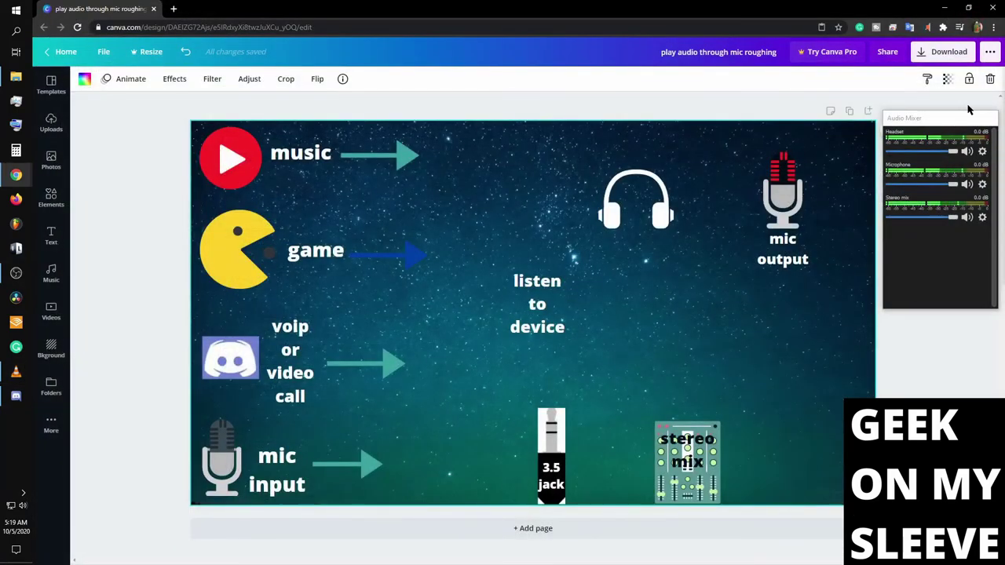
pyautogui.moveTo(959, 120); pyautogui.dragTo(954, 106)
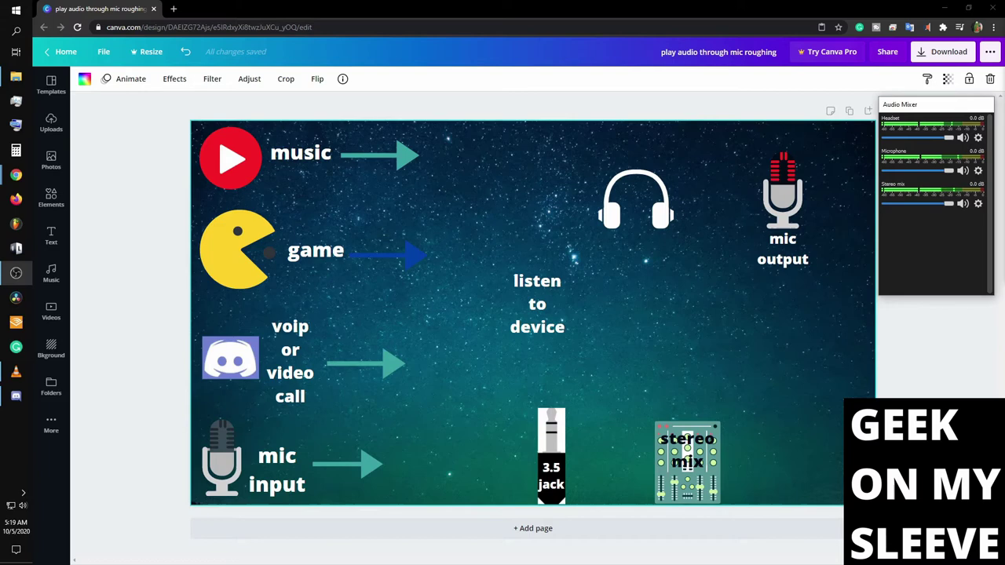
pyautogui.click(15, 372)
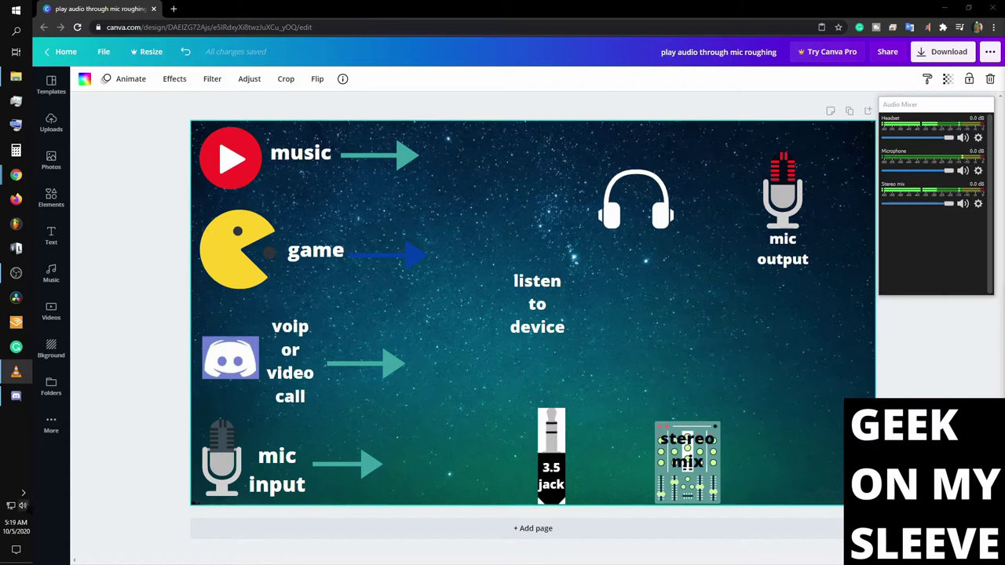
pyautogui.rightClick(23, 506)
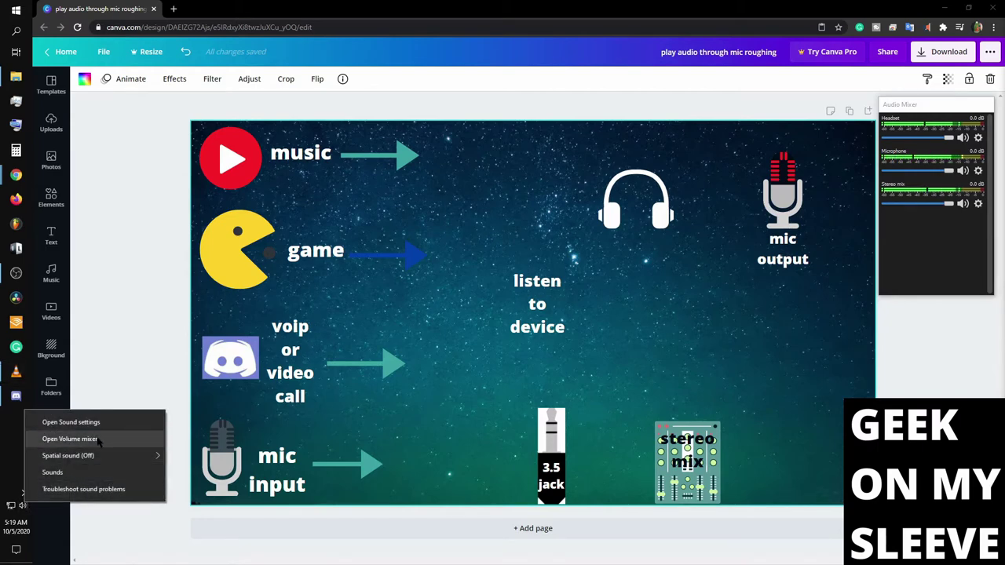
# Open the Volume Mixer, widen it to reveal VLC, and turn VLC's volume down low.
pyautogui.click(70, 439)
pyautogui.moveTo(196, 358); pyautogui.dragTo(516, 201)
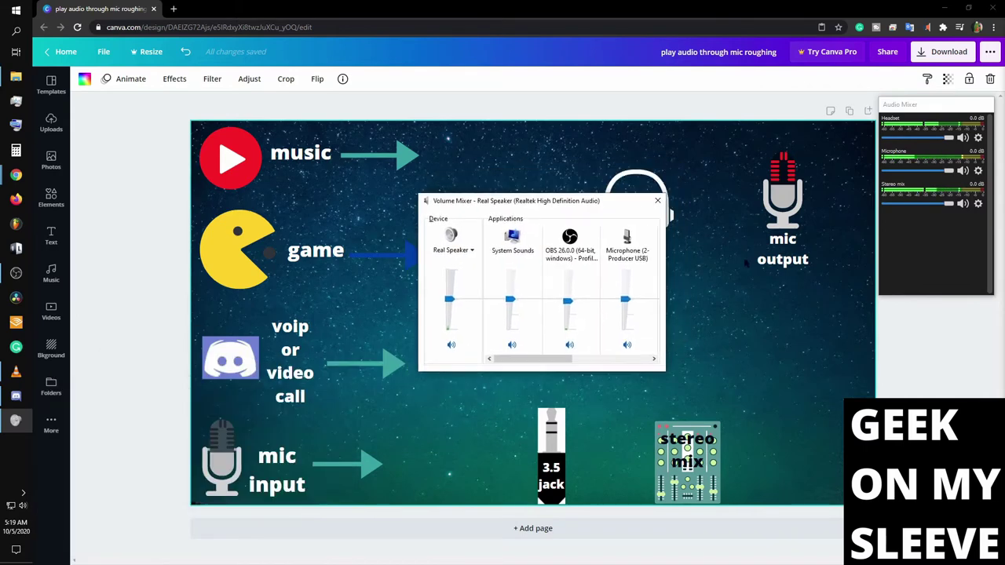
pyautogui.moveTo(664, 367); pyautogui.dragTo(824, 369)
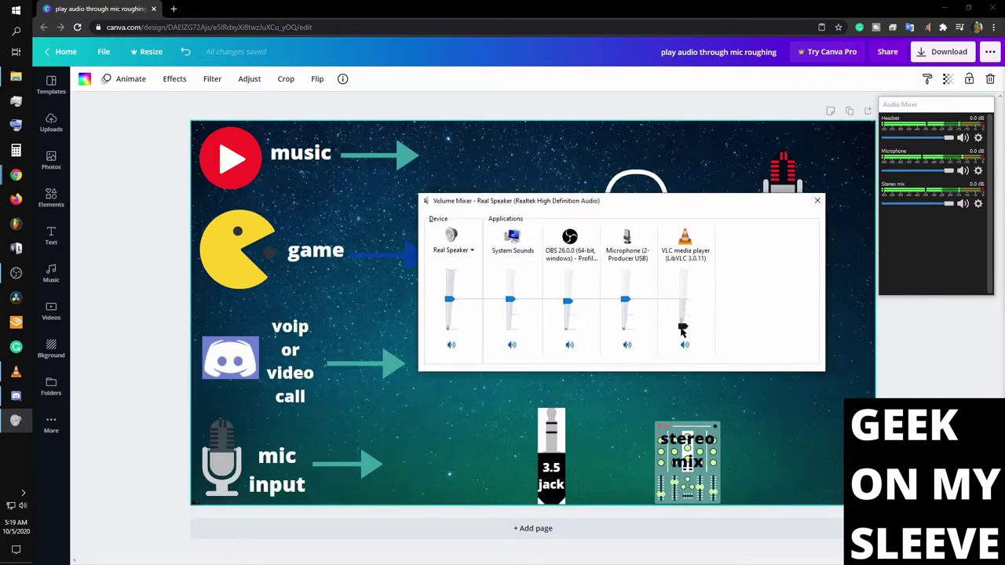
pyautogui.moveTo(683, 328); pyautogui.dragTo(683, 306)
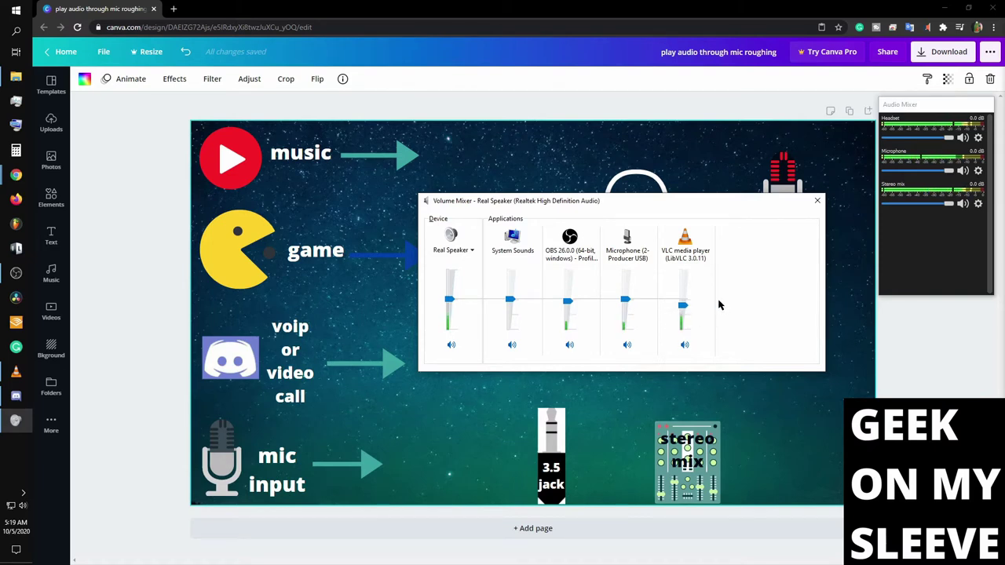
pyautogui.moveTo(681, 311); pyautogui.dragTo(682, 331)
# Restore the VLC player from the taskbar and move it up and left.
pyautogui.click(15, 372)
pyautogui.moveTo(414, 101); pyautogui.dragTo(514, 93)
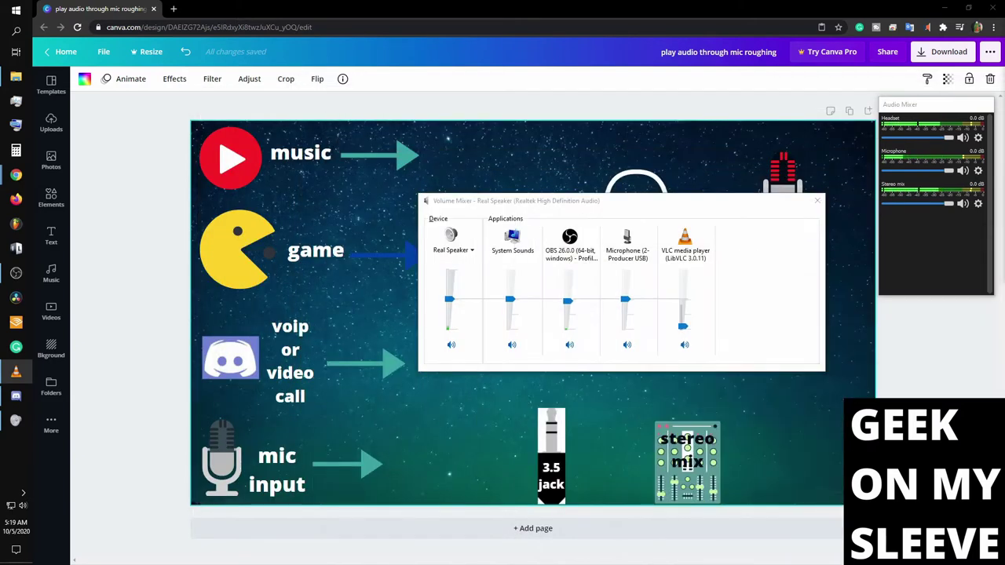
pyautogui.moveTo(377, 128); pyautogui.dragTo(342, 86)
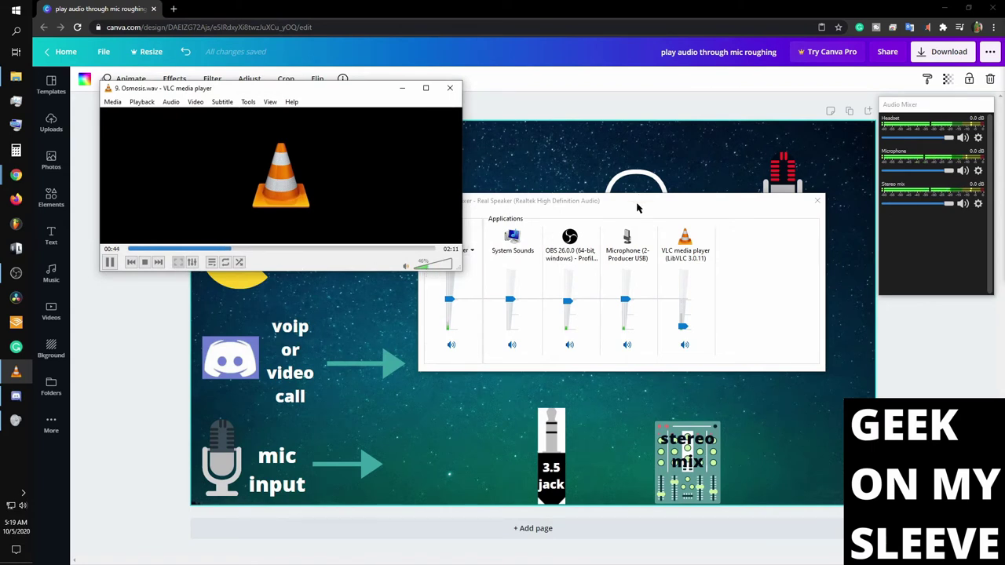
# Lower the Osmosis.wav playback volume in VLC and slide the VLC window off screen.
pyautogui.moveTo(637, 207); pyautogui.dragTo(691, 355)
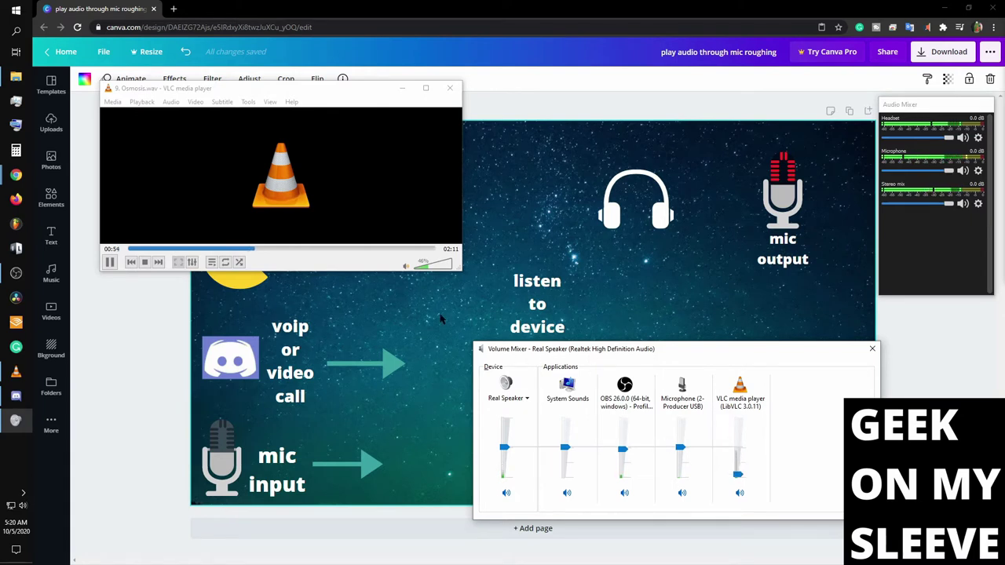
pyautogui.moveTo(426, 266); pyautogui.dragTo(425, 269)
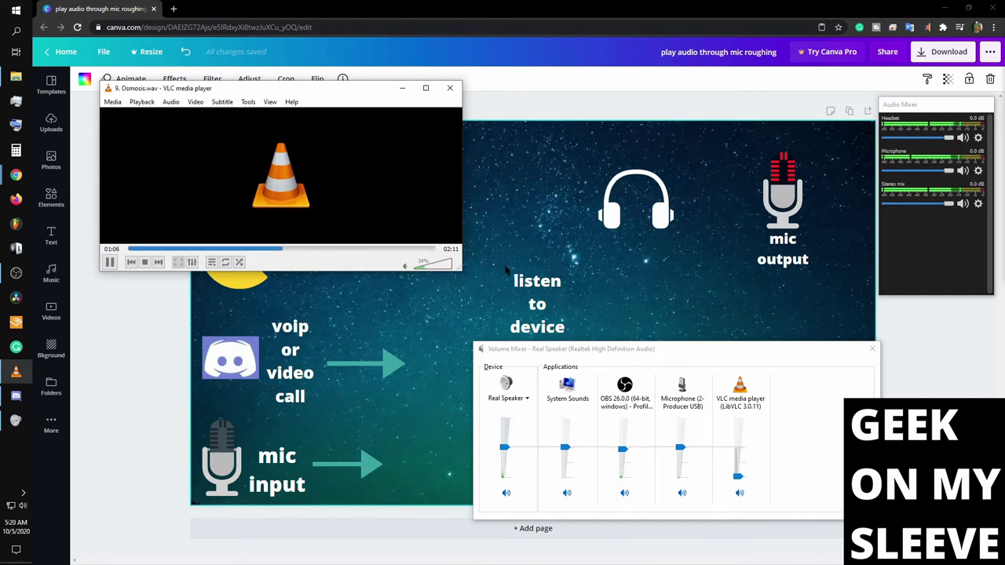
pyautogui.moveTo(322, 90); pyautogui.dragTo(452, 117)
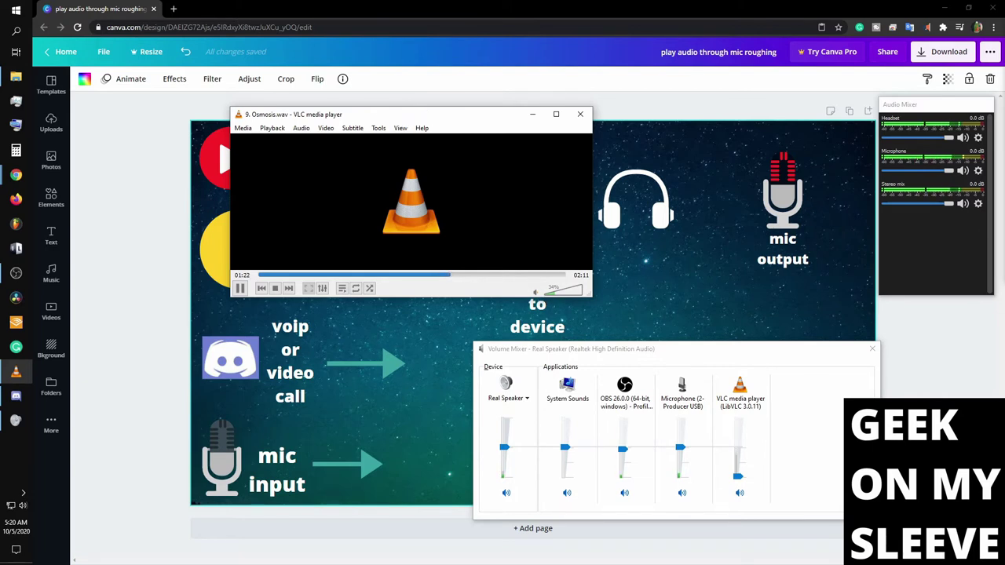
pyautogui.moveTo(432, 116); pyautogui.dragTo(1003, 157)
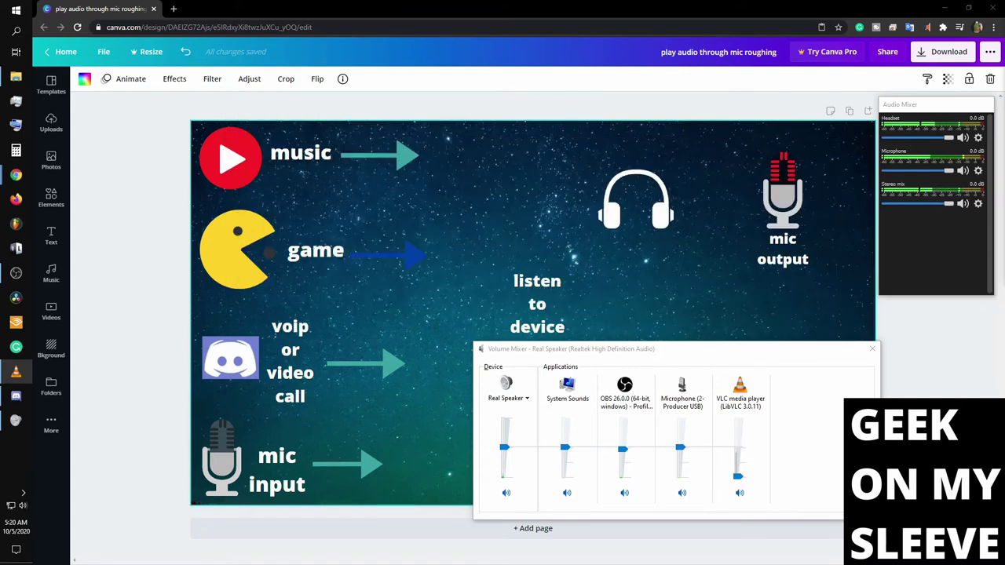
# Hide the Volume Mixer, then reposition the headphones, a shrunken 3.5 jack and the 'listen to device' text.
pyautogui.click(15, 420)
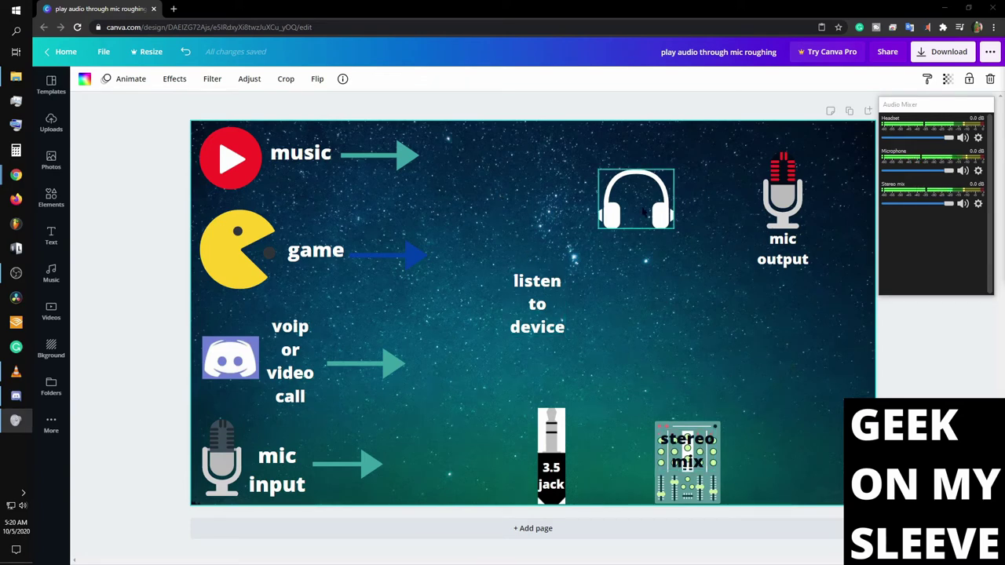
pyautogui.moveTo(671, 228)
pyautogui.mouseDown()
pyautogui.moveTo(686, 262)
pyautogui.moveTo(821, 421)
pyautogui.mouseUp()
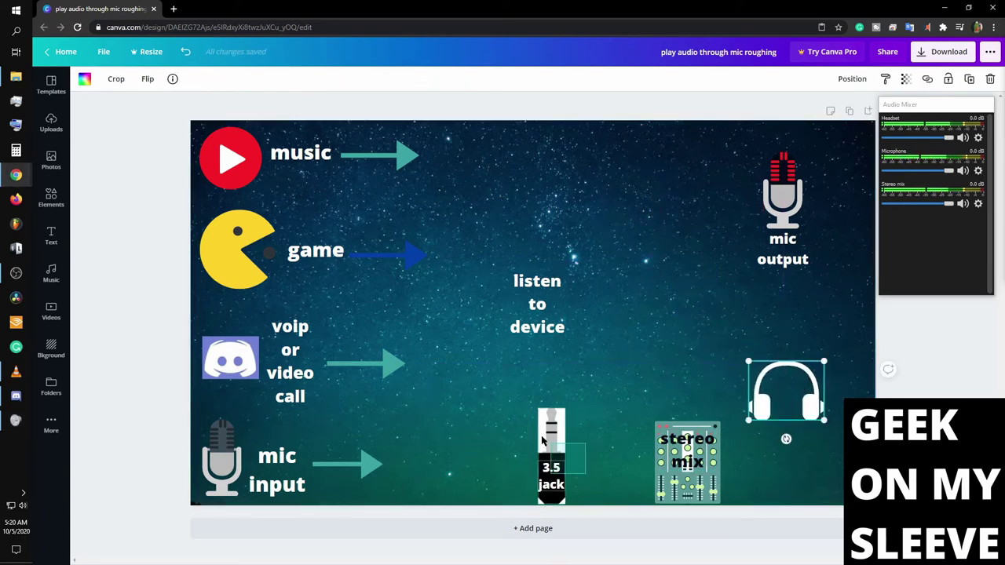
pyautogui.click(551, 470)
pyautogui.moveTo(559, 523); pyautogui.dragTo(462, 242)
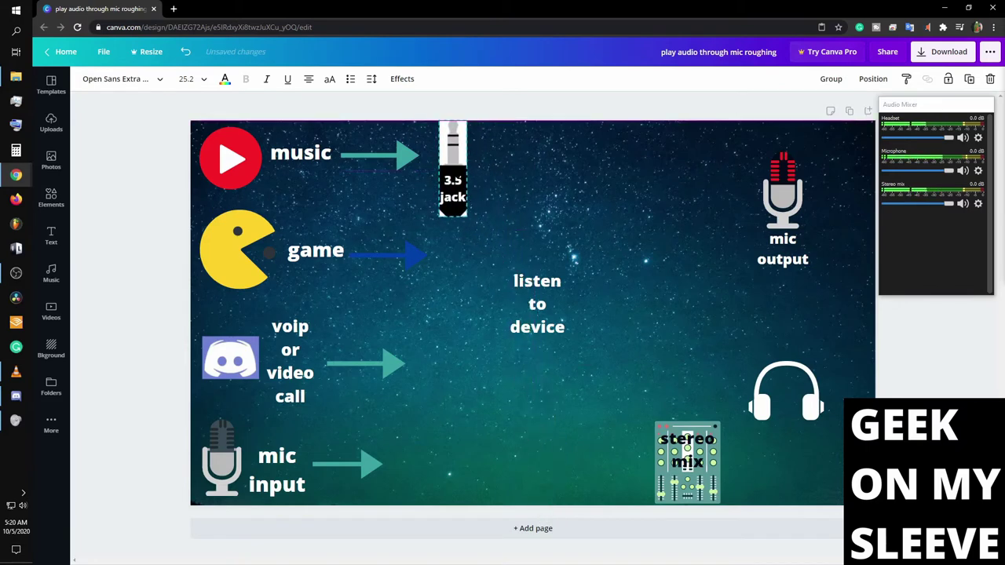
pyautogui.moveTo(468, 127); pyautogui.dragTo(463, 150)
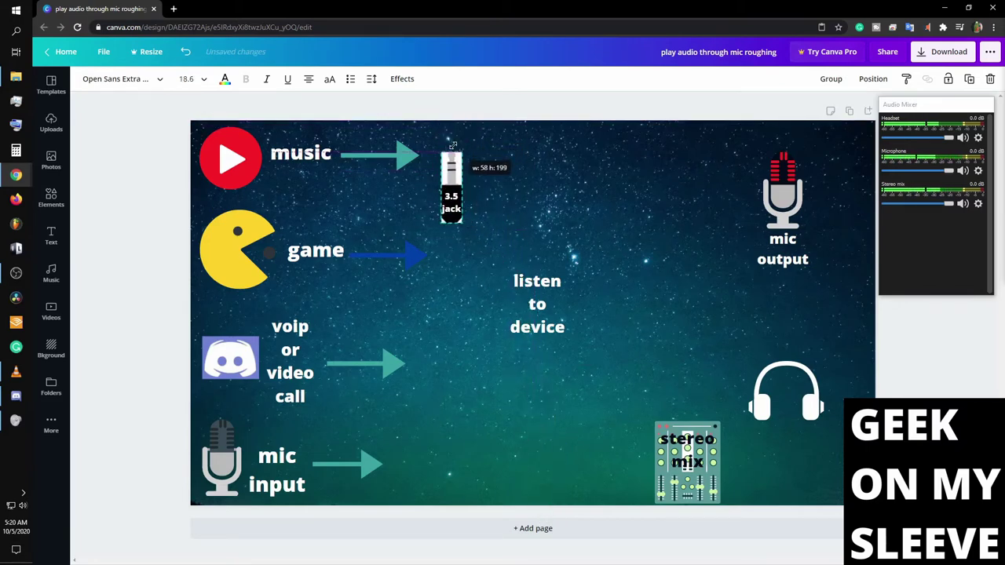
pyautogui.moveTo(452, 189); pyautogui.dragTo(446, 164)
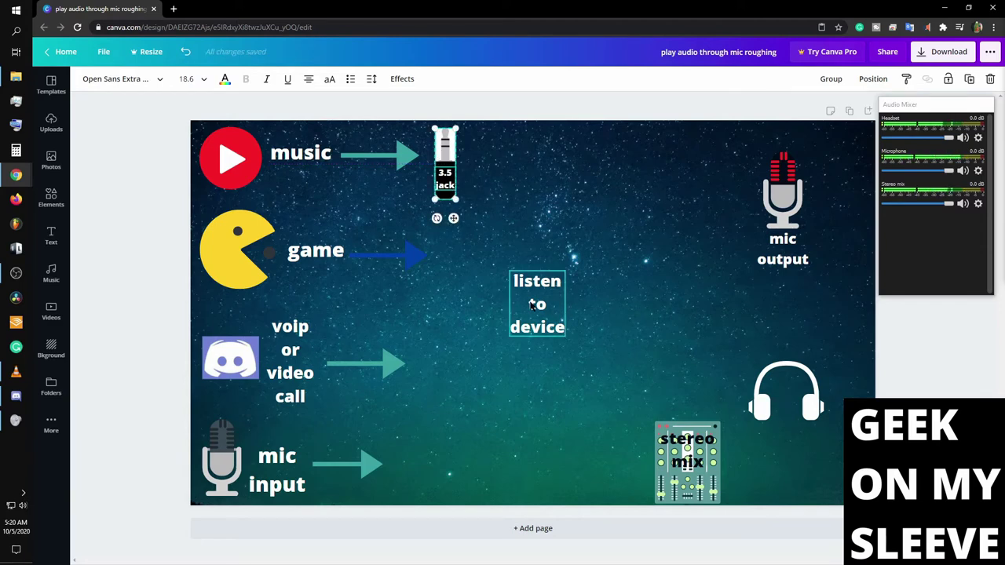
pyautogui.moveTo(533, 307); pyautogui.dragTo(496, 167)
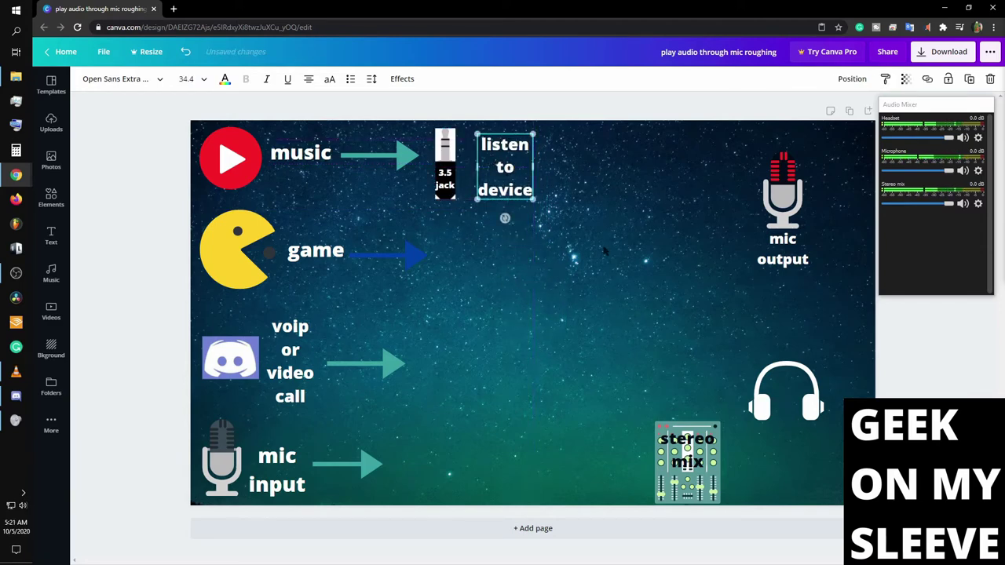
# Place stereo mix beside the text, then shrink the mic output group next to it.
pyautogui.click(672, 445)
pyautogui.moveTo(672, 445); pyautogui.dragTo(583, 162)
pyautogui.click(783, 204)
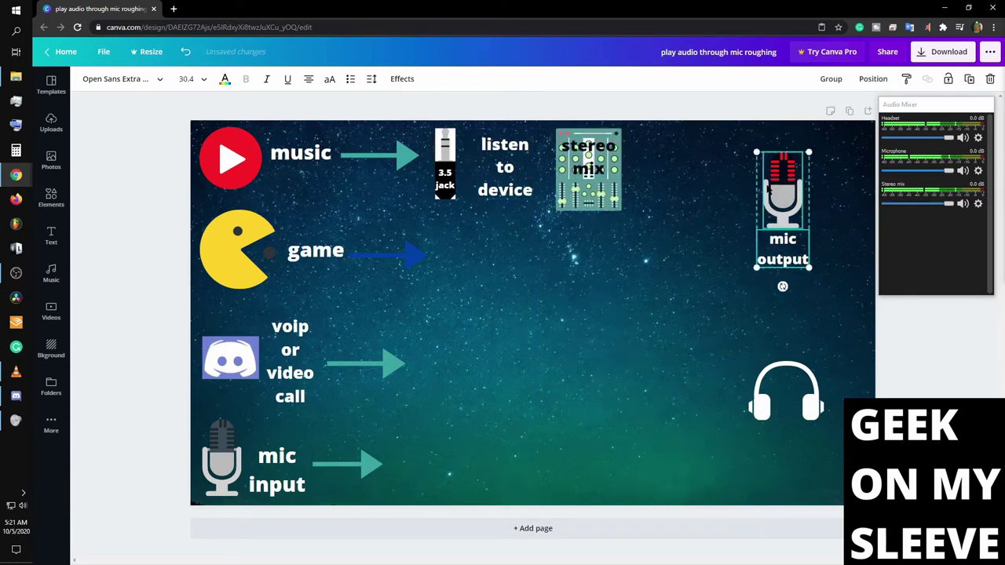
pyautogui.moveTo(782, 204); pyautogui.dragTo(684, 181)
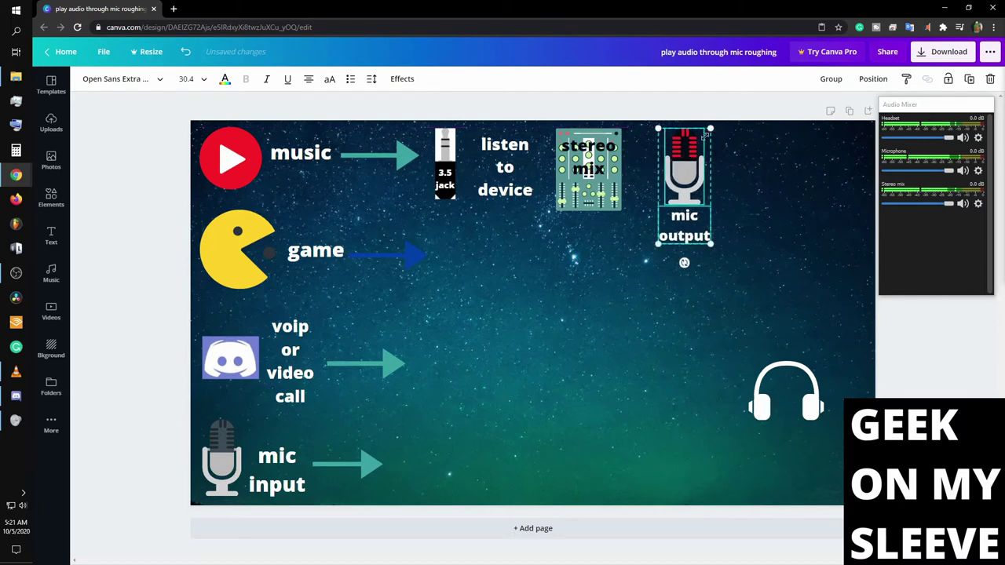
pyautogui.moveTo(706, 132); pyautogui.dragTo(697, 161)
pyautogui.moveTo(677, 196)
pyautogui.mouseDown()
pyautogui.moveTo(670, 157)
pyautogui.moveTo(668, 172)
pyautogui.mouseUp()
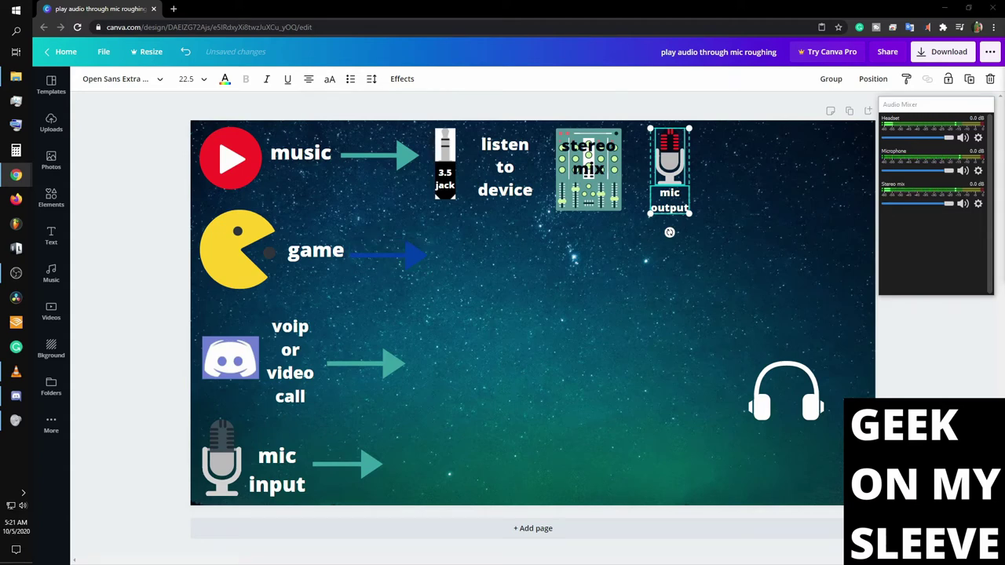
pyautogui.press('super+e')
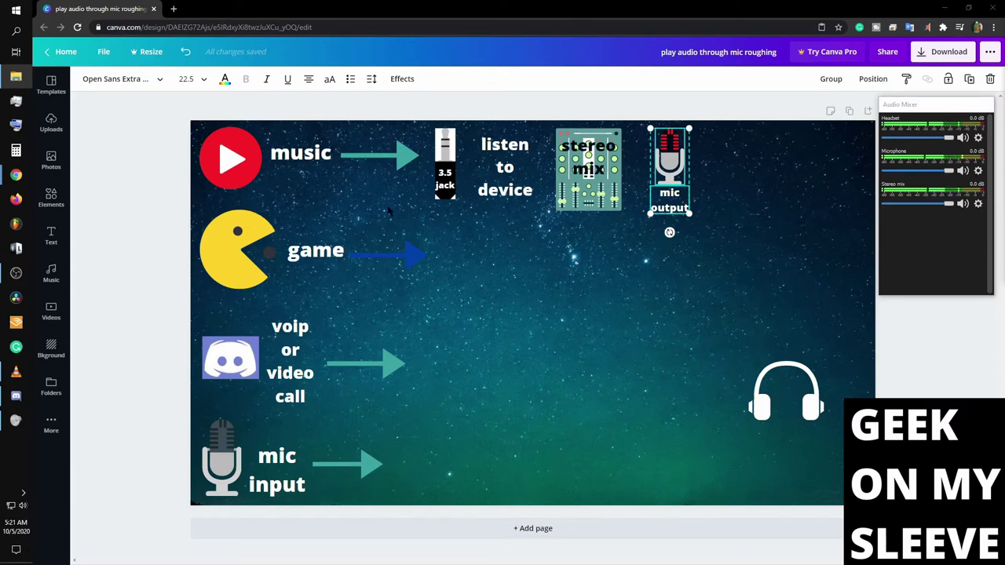
# Duplicate the music arrow, move the blue arrow aside, and angle the copy from game toward the jack.
pyautogui.rightClick(393, 168)
pyautogui.click(399, 198)
pyautogui.rightClick(358, 215)
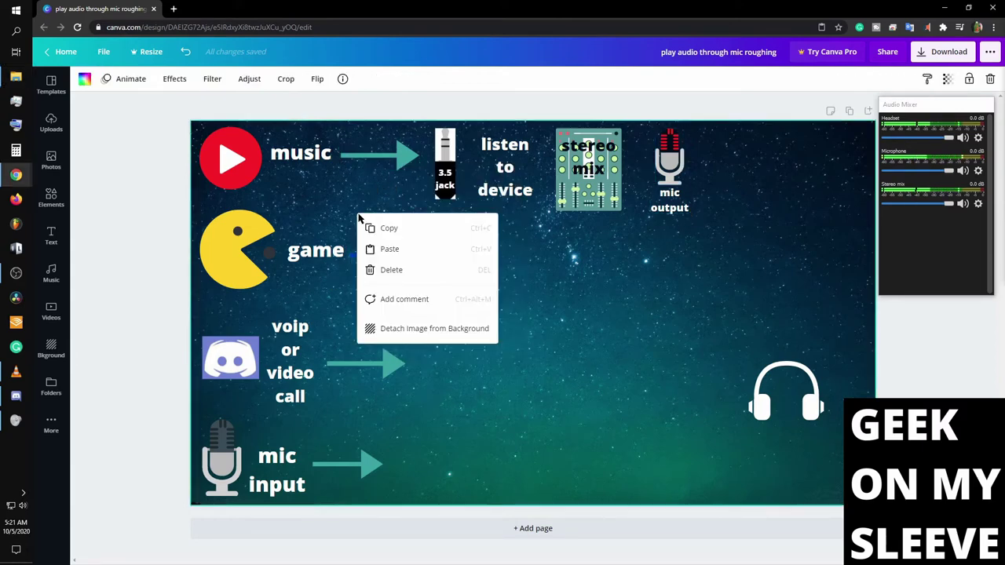
pyautogui.click(410, 252)
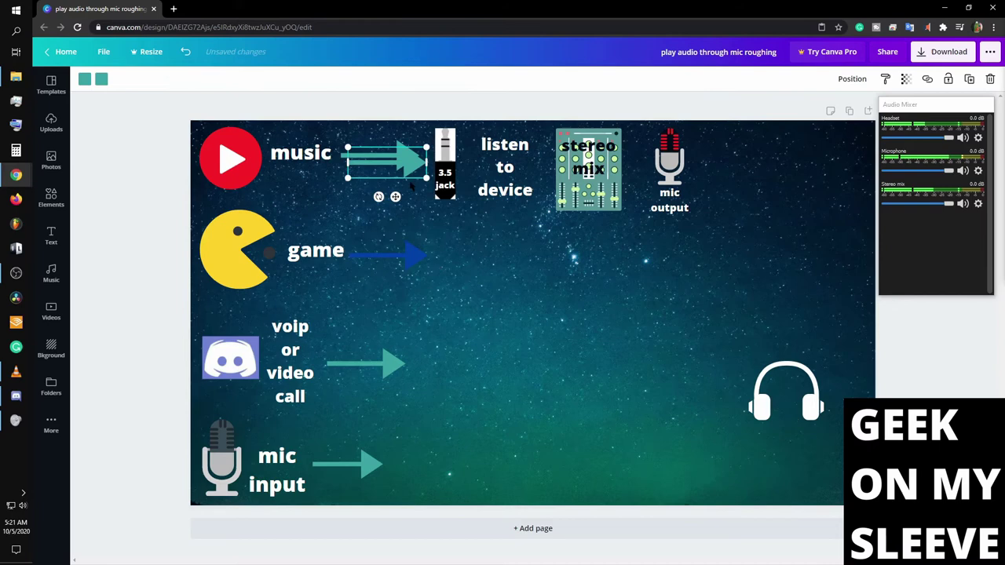
pyautogui.moveTo(404, 253); pyautogui.dragTo(536, 374)
pyautogui.moveTo(396, 163); pyautogui.dragTo(419, 286)
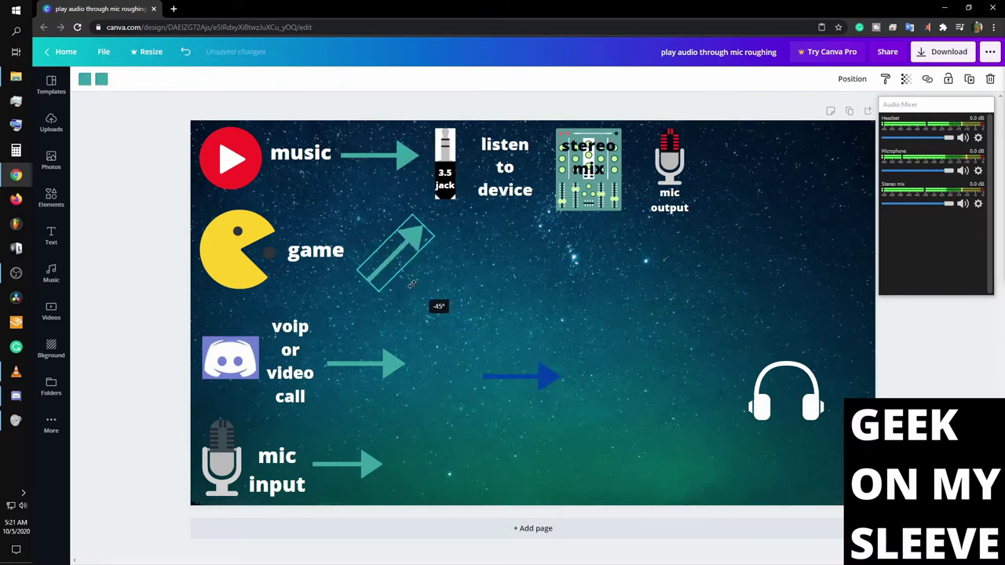
pyautogui.moveTo(401, 252)
pyautogui.mouseDown()
pyautogui.moveTo(392, 225)
pyautogui.moveTo(401, 257)
pyautogui.mouseUp()
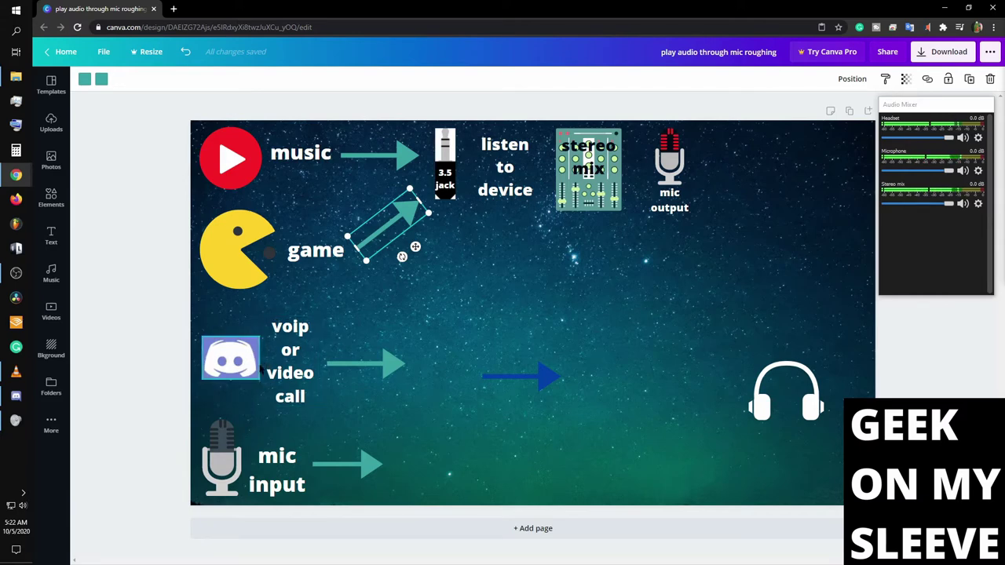
# Move the blue arrow onto the game row and angle it down to the right.
pyautogui.click(560, 384)
pyautogui.moveTo(544, 378)
pyautogui.mouseDown()
pyautogui.moveTo(585, 464)
pyautogui.moveTo(600, 456)
pyautogui.moveTo(567, 445)
pyautogui.moveTo(451, 280)
pyautogui.mouseUp()
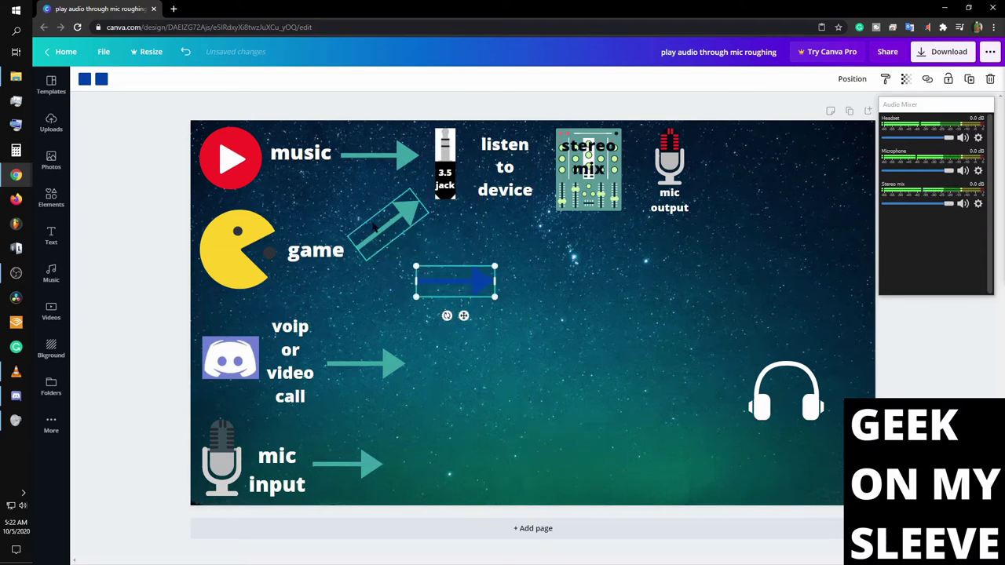
pyautogui.moveTo(438, 281)
pyautogui.mouseDown()
pyautogui.moveTo(371, 249)
pyautogui.moveTo(379, 253)
pyautogui.mouseUp()
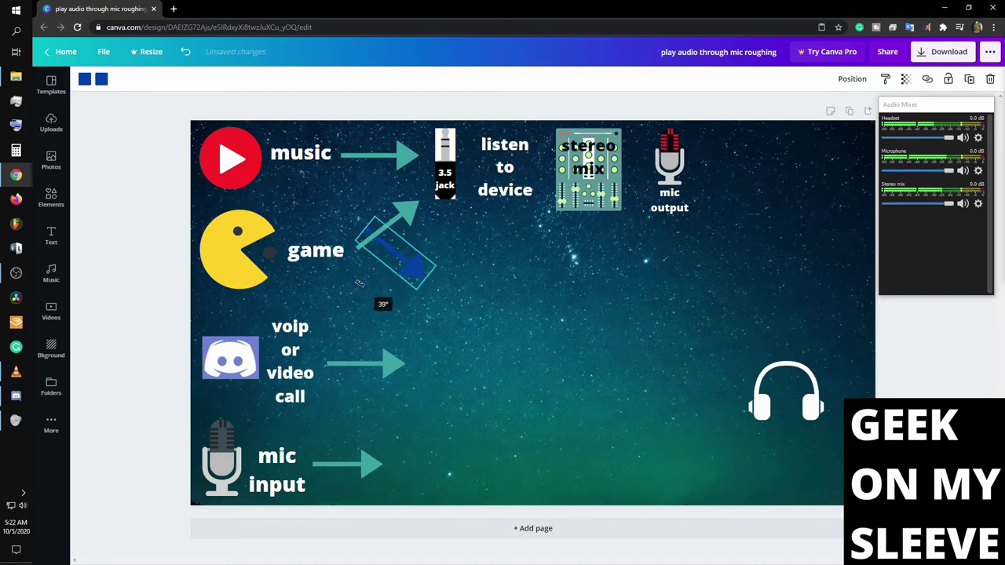
pyautogui.moveTo(386, 287); pyautogui.dragTo(366, 284)
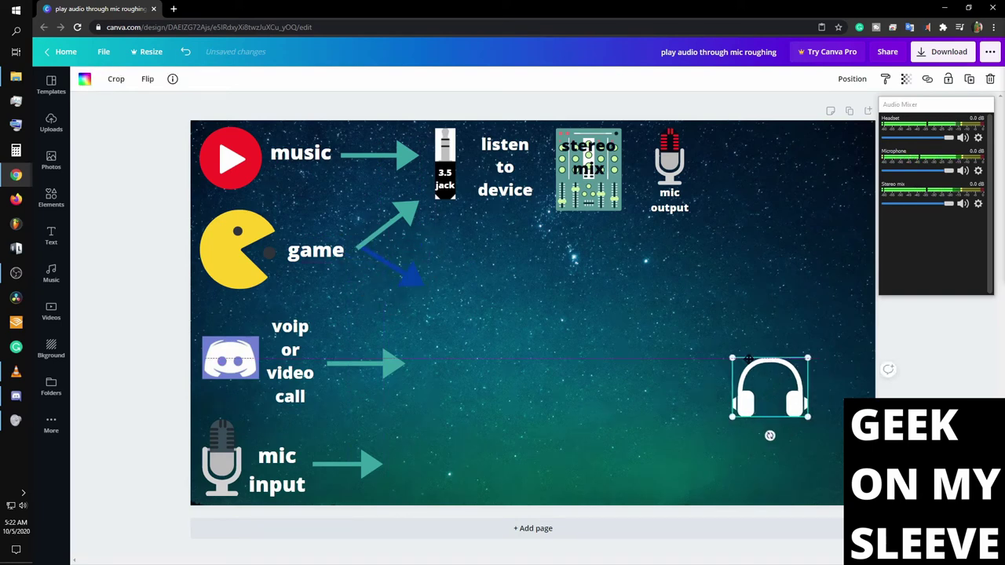
# Place the headphones beside the game arrows and stretch the voip arrow to reach them.
pyautogui.moveTo(795, 405); pyautogui.dragTo(483, 298)
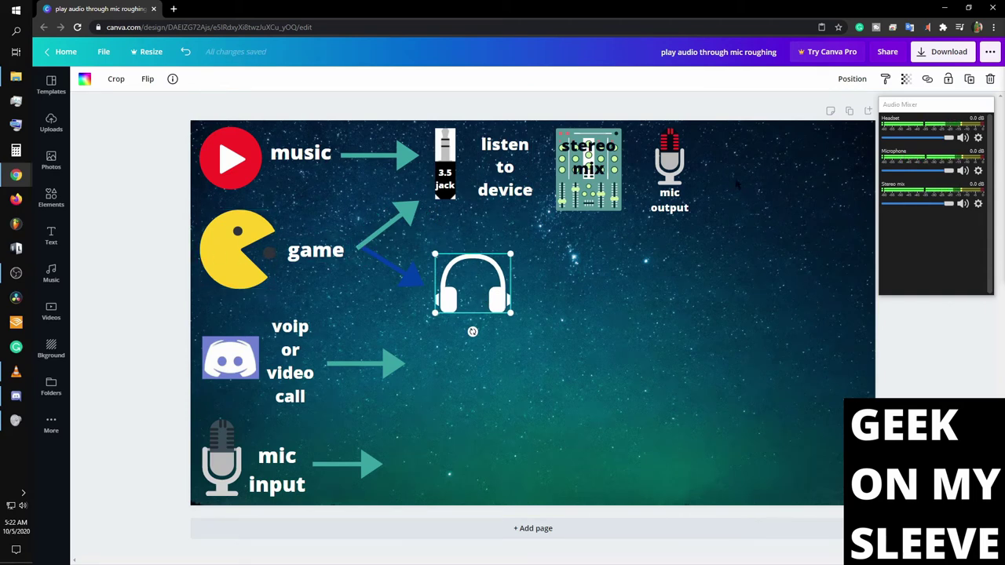
pyautogui.click(347, 368)
pyautogui.moveTo(357, 397); pyautogui.dragTo(396, 424)
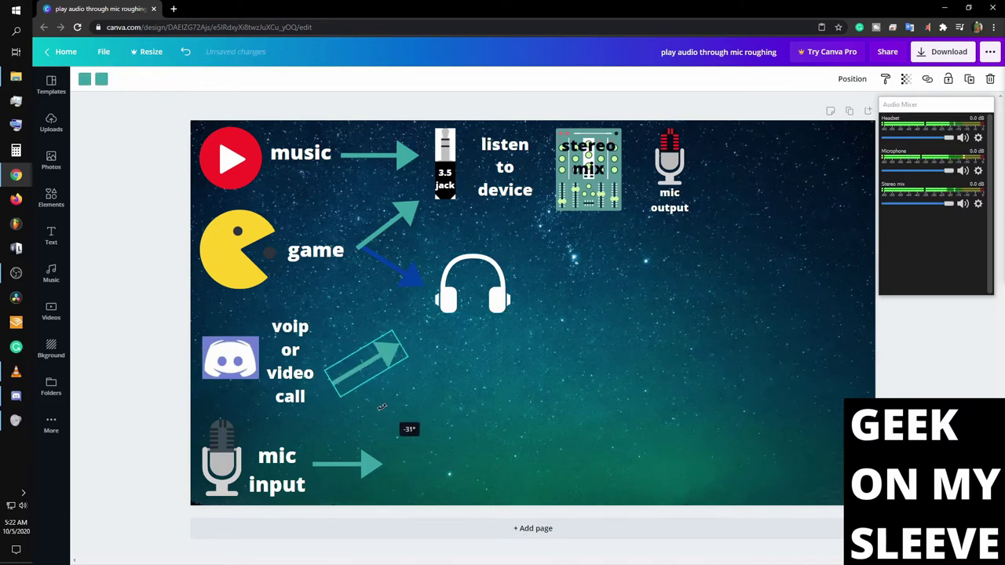
pyautogui.moveTo(363, 368); pyautogui.dragTo(358, 350)
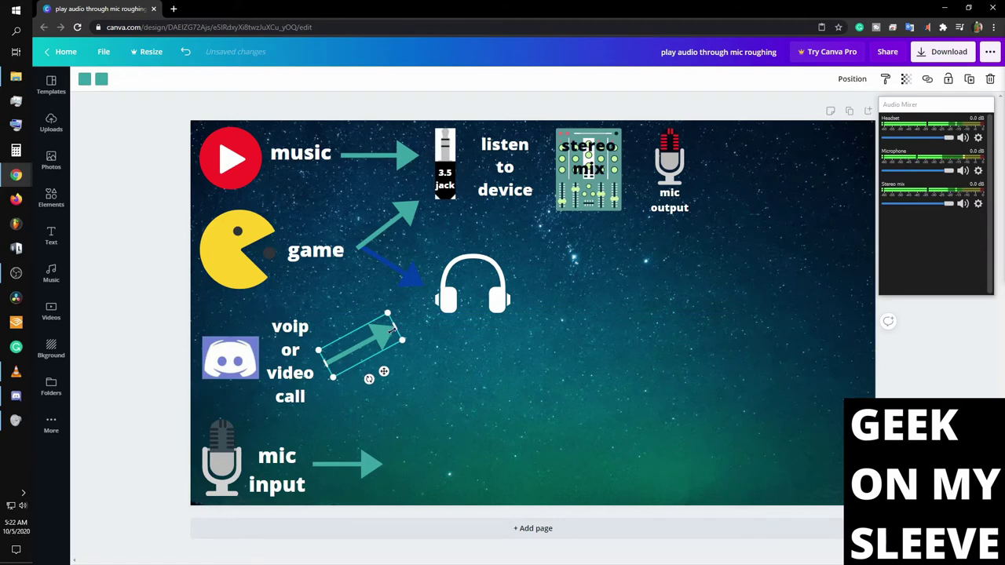
pyautogui.moveTo(396, 326); pyautogui.dragTo(428, 309)
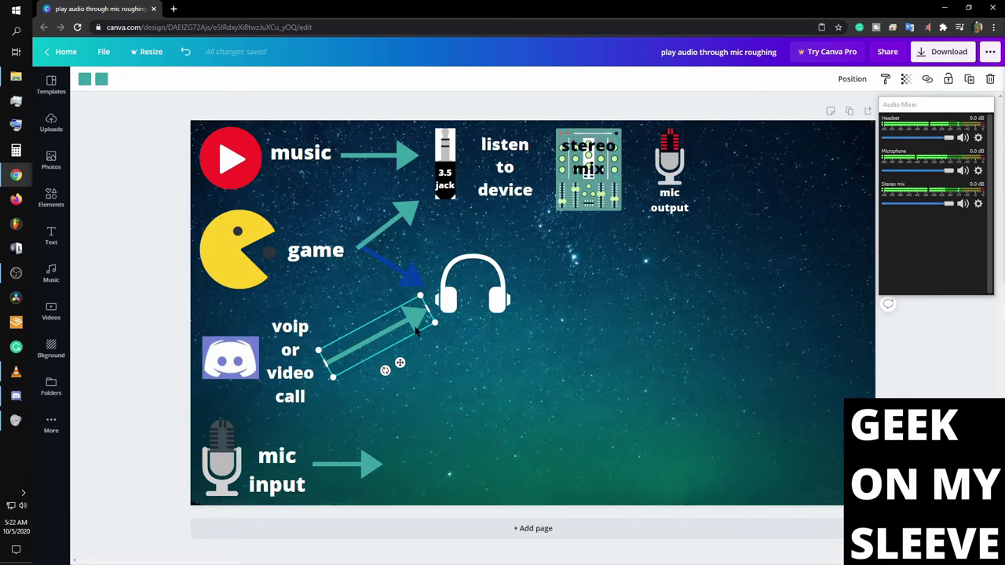
# Duplicate the 3.5 jack image and move the copy down toward the bottom row.
pyautogui.rightClick(444, 160)
pyautogui.click(495, 169)
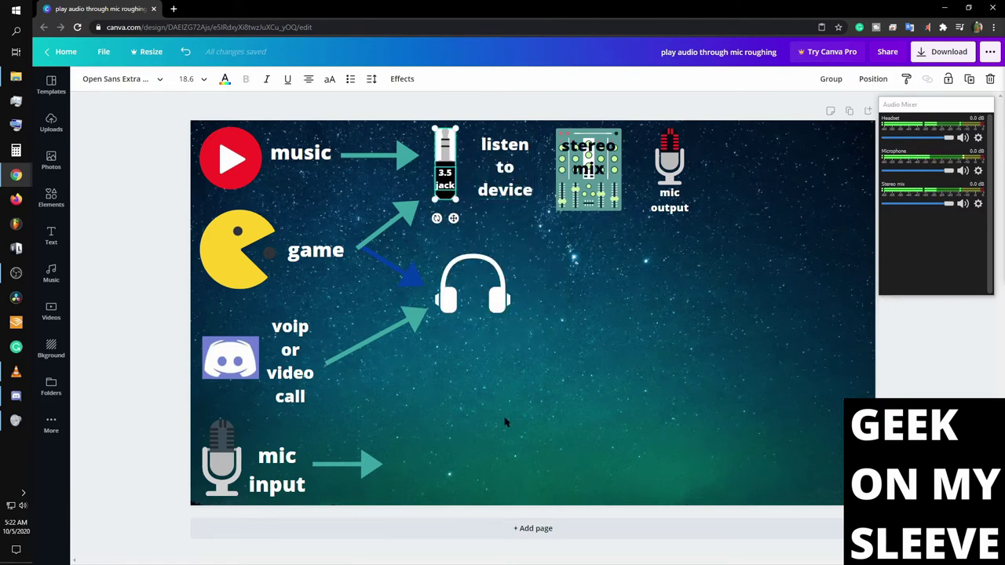
pyautogui.rightClick(504, 419)
pyautogui.click(547, 442)
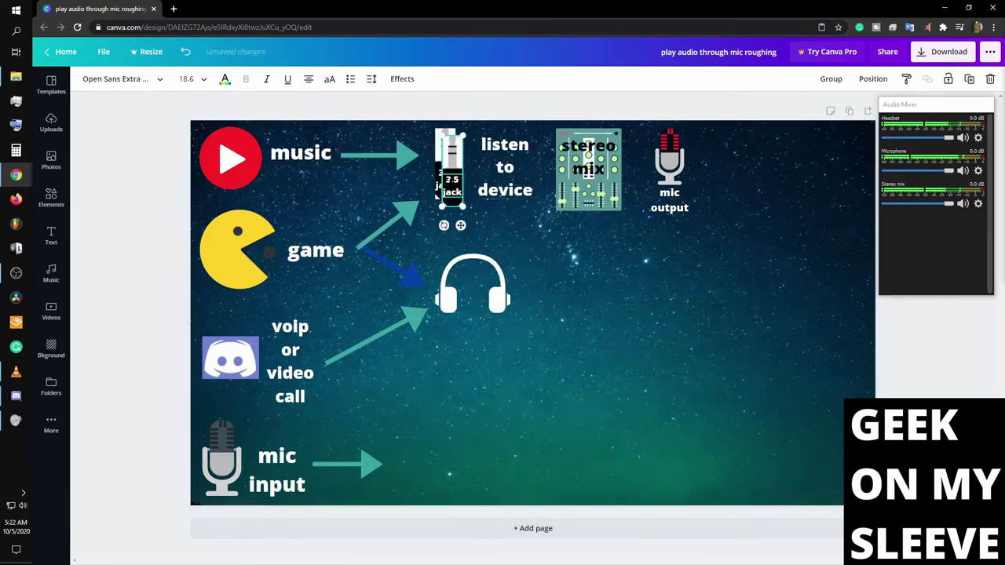
pyautogui.moveTo(455, 156); pyautogui.dragTo(405, 445)
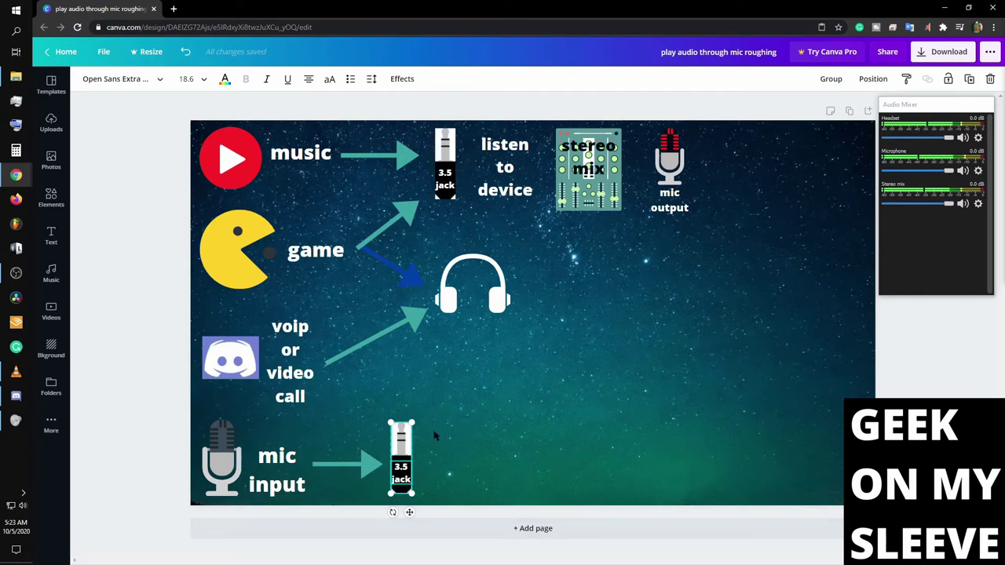
pyautogui.moveTo(398, 448); pyautogui.dragTo(652, 400)
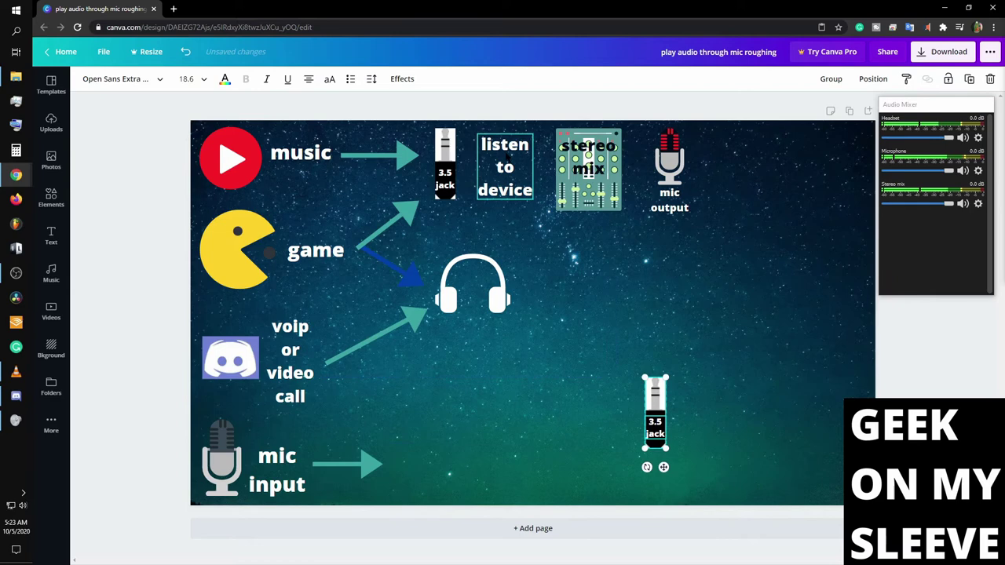
# Duplicate the 'listen to device' text beside the mic input arrow, with the jack copy next to it.
pyautogui.rightClick(507, 157)
pyautogui.click(526, 167)
pyautogui.rightClick(496, 366)
pyautogui.click(518, 396)
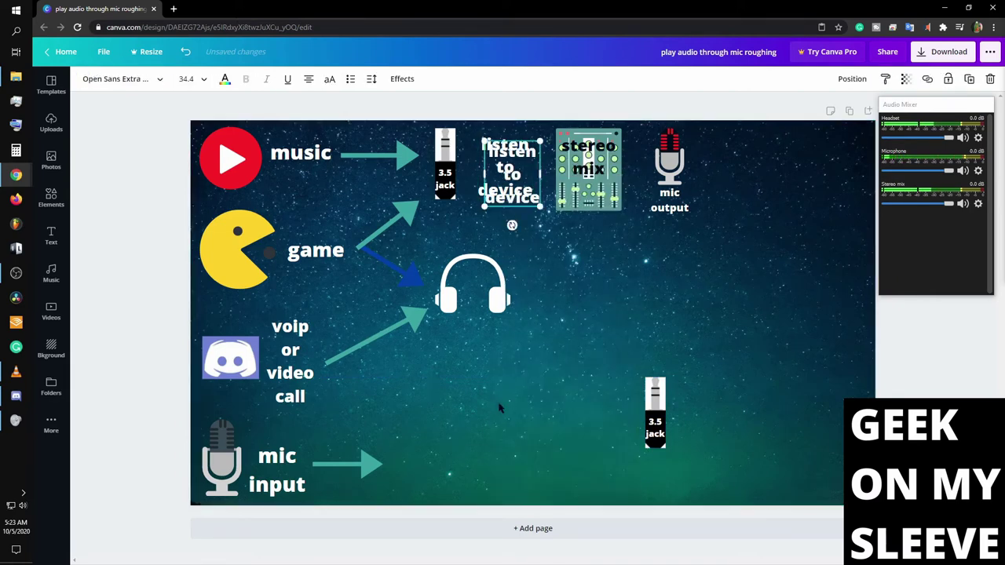
pyautogui.moveTo(484, 175); pyautogui.dragTo(417, 450)
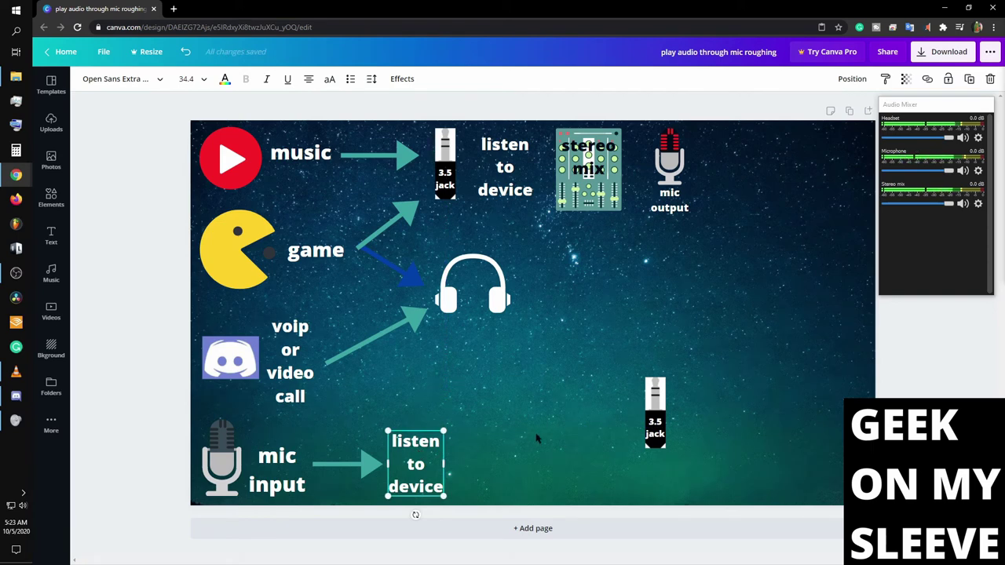
pyautogui.click(655, 412)
pyautogui.moveTo(654, 412); pyautogui.dragTo(440, 451)
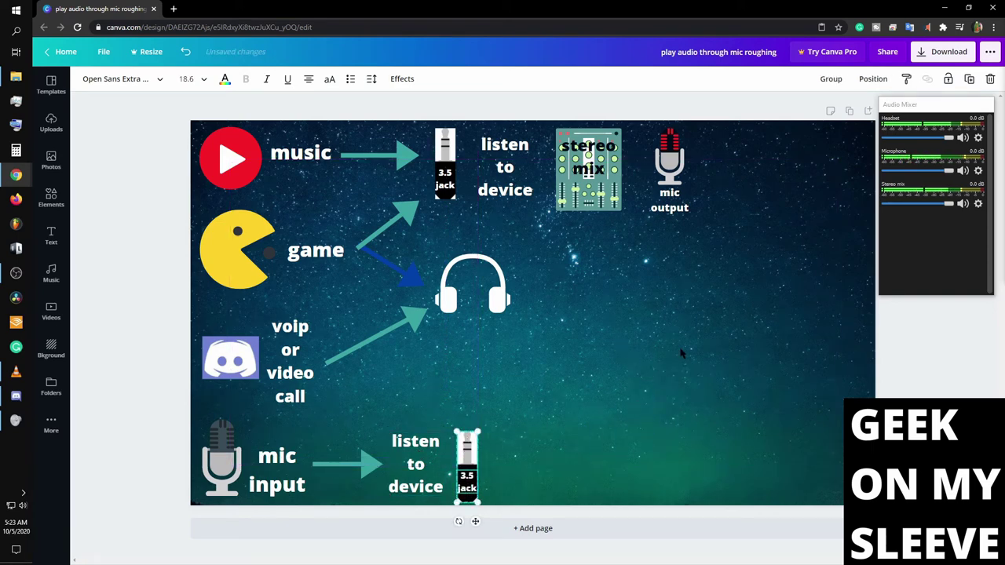
pyautogui.click(637, 355)
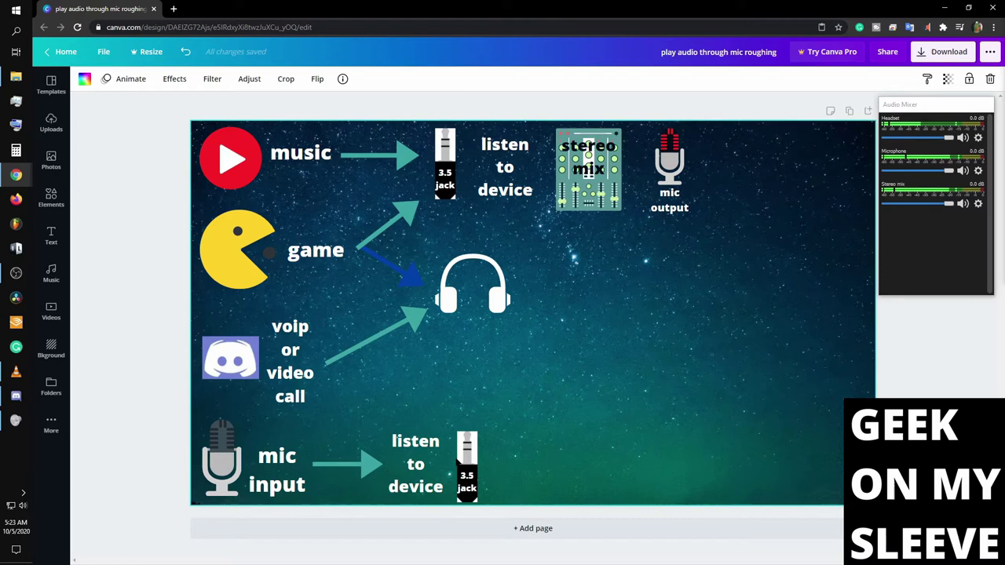
# Paste another 'listen to device' text copy to the right of the lower jack.
pyautogui.moveTo(513, 149)
pyautogui.mouseDown()
pyautogui.moveTo(528, 446)
pyautogui.moveTo(519, 153)
pyautogui.mouseUp()
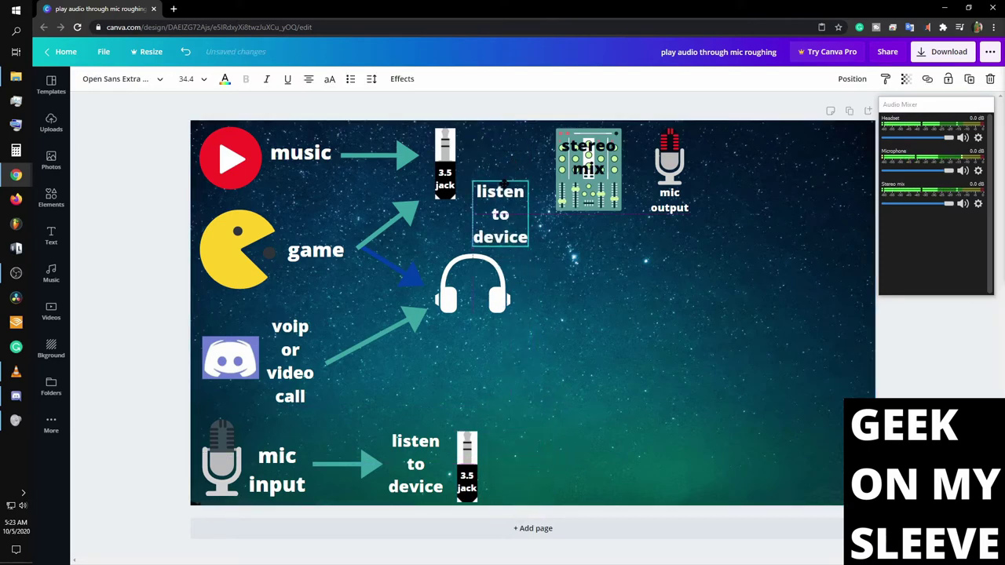
pyautogui.rightClick(518, 153)
pyautogui.click(559, 167)
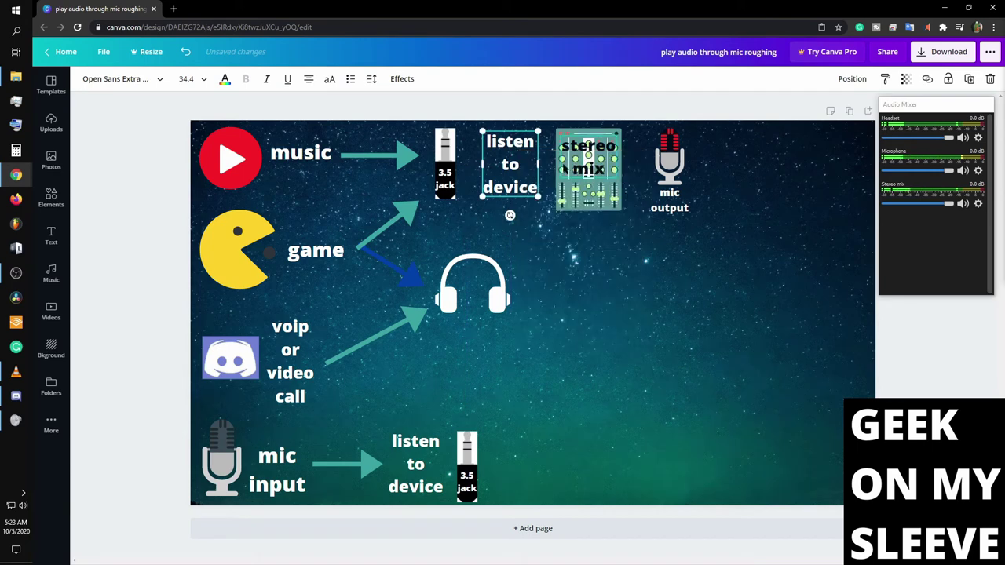
pyautogui.rightClick(543, 249)
pyautogui.click(592, 287)
pyautogui.moveTo(518, 188); pyautogui.dragTo(518, 459)
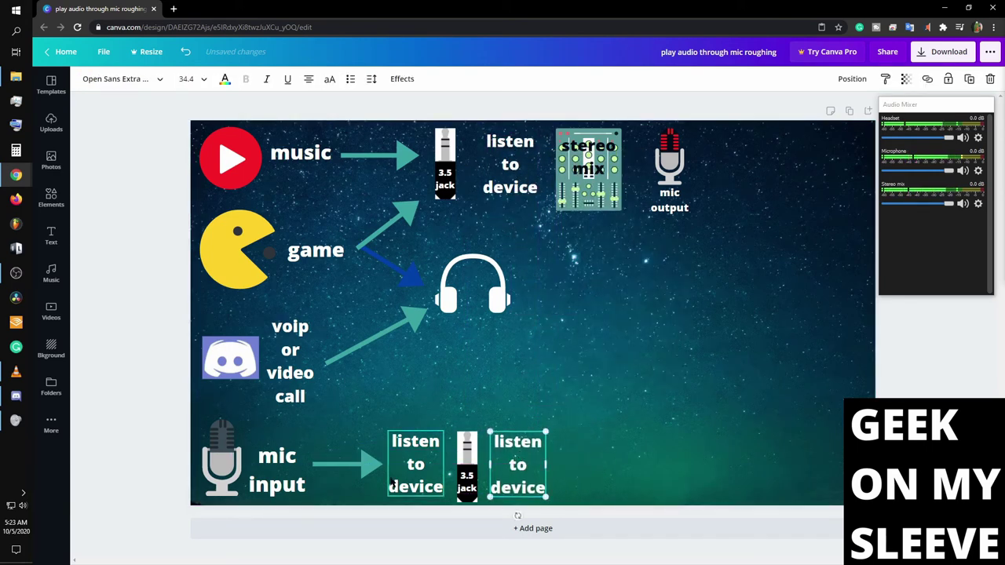
# Duplicate the stereo mix image onto the bottom row.
pyautogui.rightClick(579, 149)
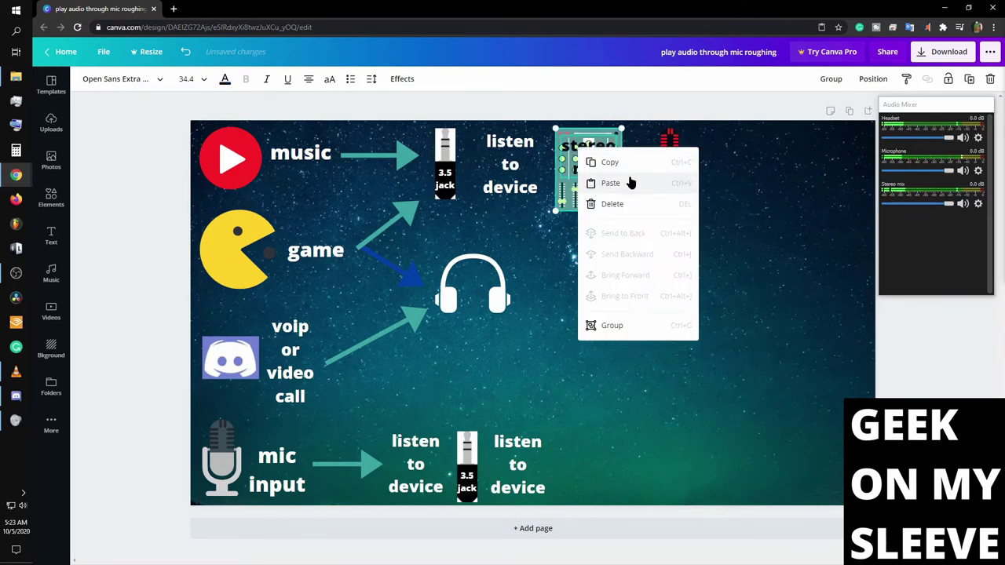
pyautogui.click(610, 162)
pyautogui.rightClick(591, 331)
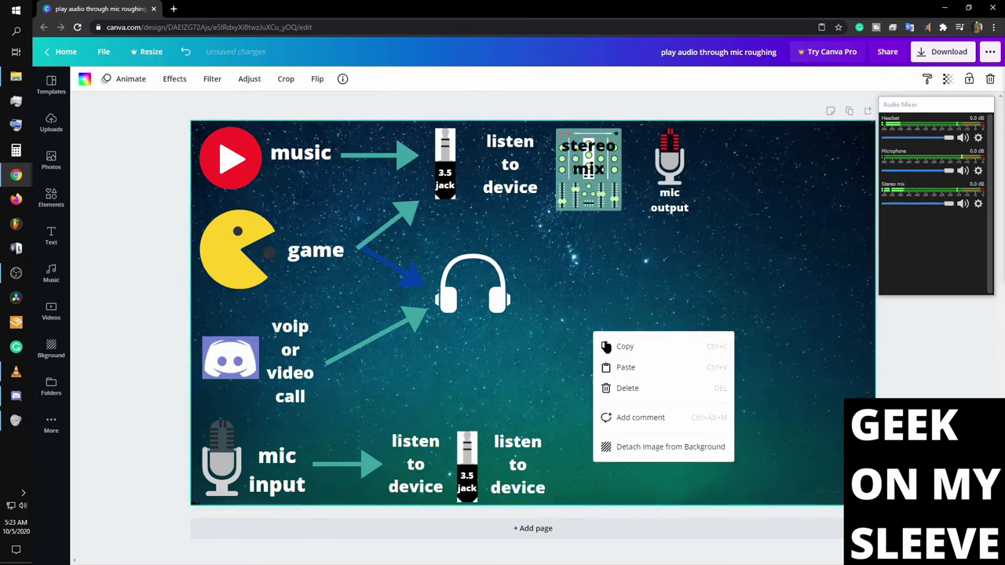
pyautogui.click(639, 368)
pyautogui.moveTo(622, 408); pyautogui.dragTo(593, 461)
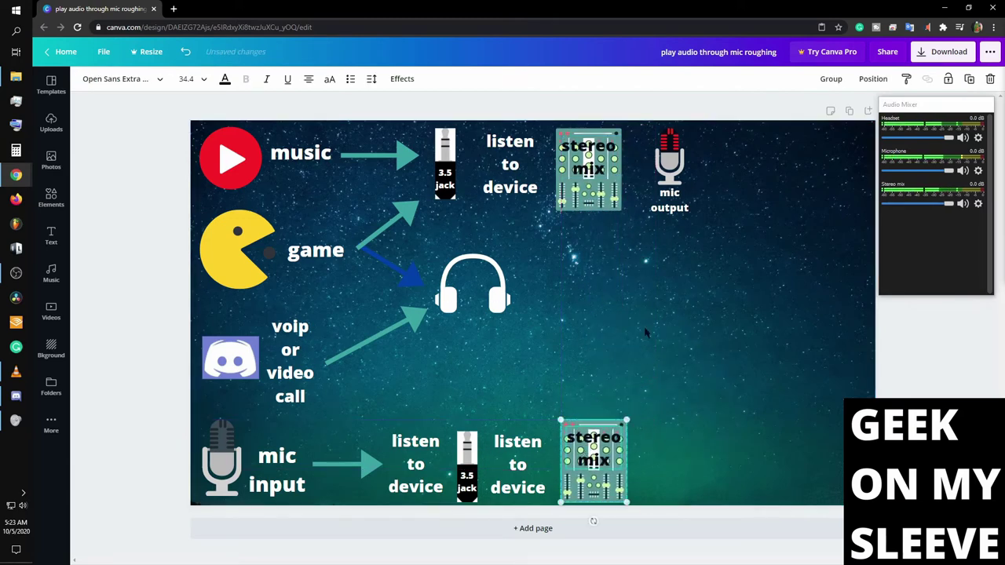
# Duplicate the mic output graphic and place it beside the lower stereo mix.
pyautogui.rightClick(666, 144)
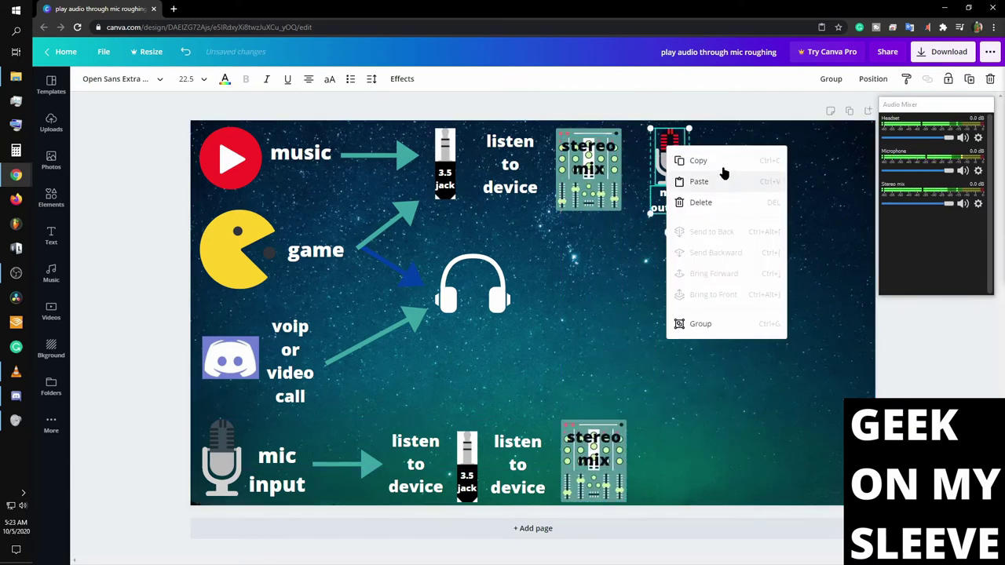
pyautogui.click(721, 162)
pyautogui.rightClick(691, 351)
pyautogui.click(722, 386)
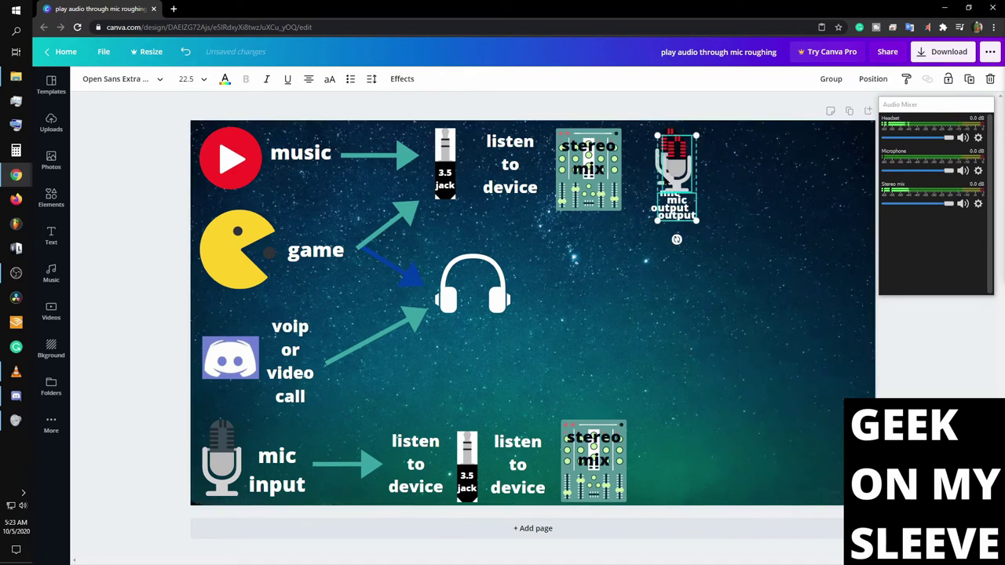
pyautogui.moveTo(674, 158); pyautogui.dragTo(667, 438)
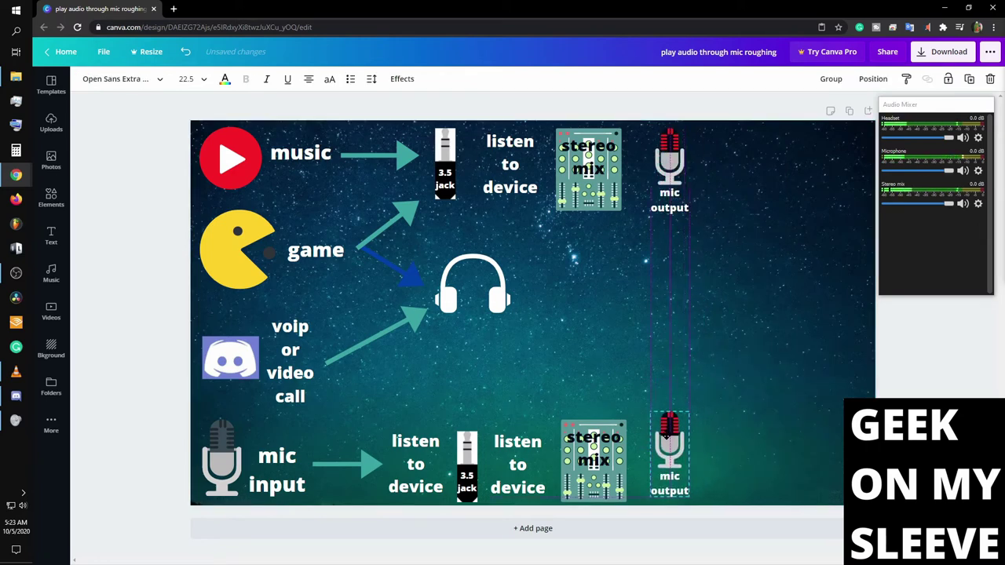
pyautogui.click(16, 76)
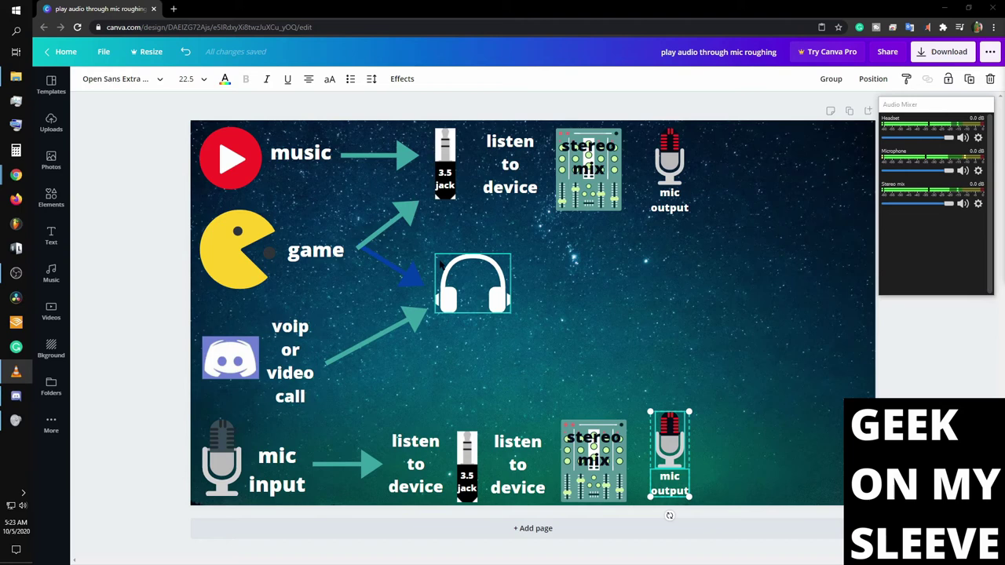
# Replace the voip arrow with a dark blue arrow copy angled and stretched to the headphones.
pyautogui.click(390, 321)
pyautogui.rightClick(392, 325)
pyautogui.click(445, 390)
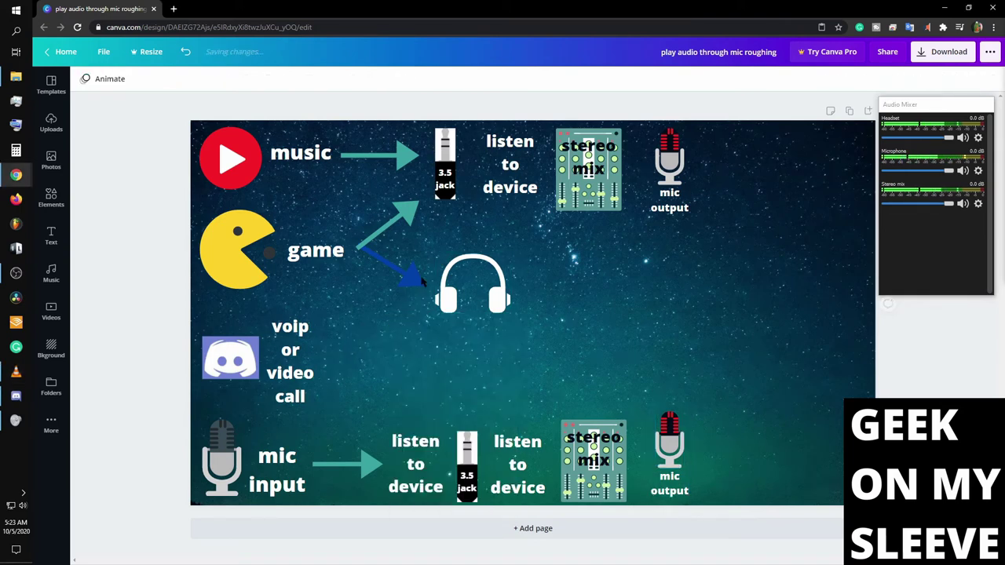
pyautogui.rightClick(420, 284)
pyautogui.rightClick(398, 343)
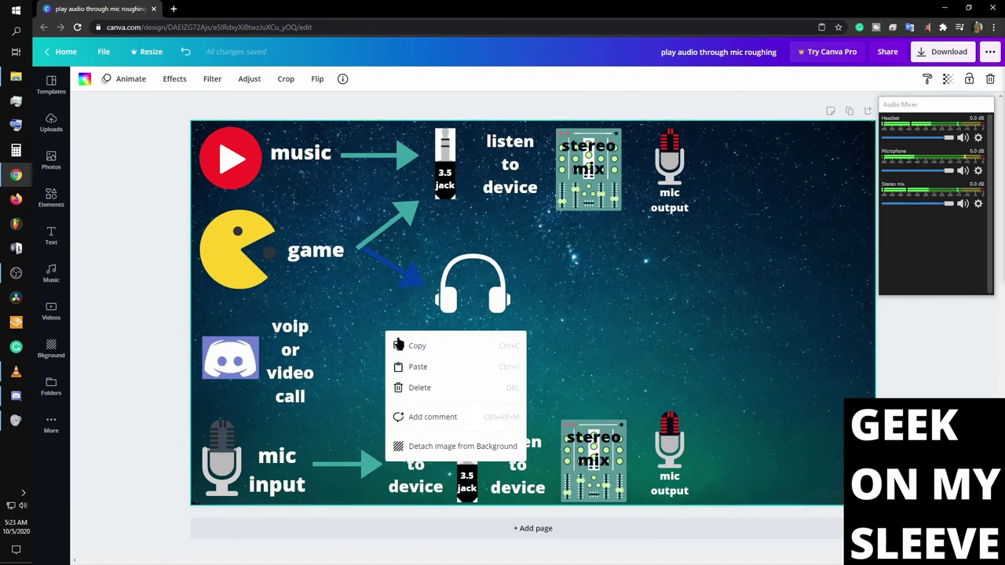
pyautogui.click(437, 368)
pyautogui.moveTo(403, 280)
pyautogui.mouseDown()
pyautogui.moveTo(398, 363)
pyautogui.moveTo(420, 396)
pyautogui.moveTo(407, 406)
pyautogui.mouseUp()
pyautogui.moveTo(376, 358); pyautogui.dragTo(370, 346)
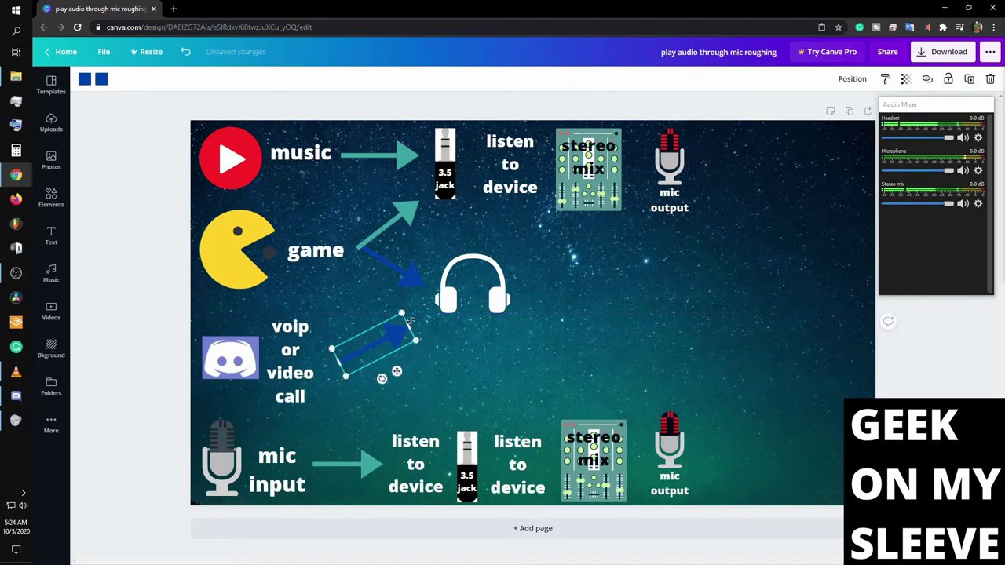
pyautogui.moveTo(409, 321); pyautogui.dragTo(429, 310)
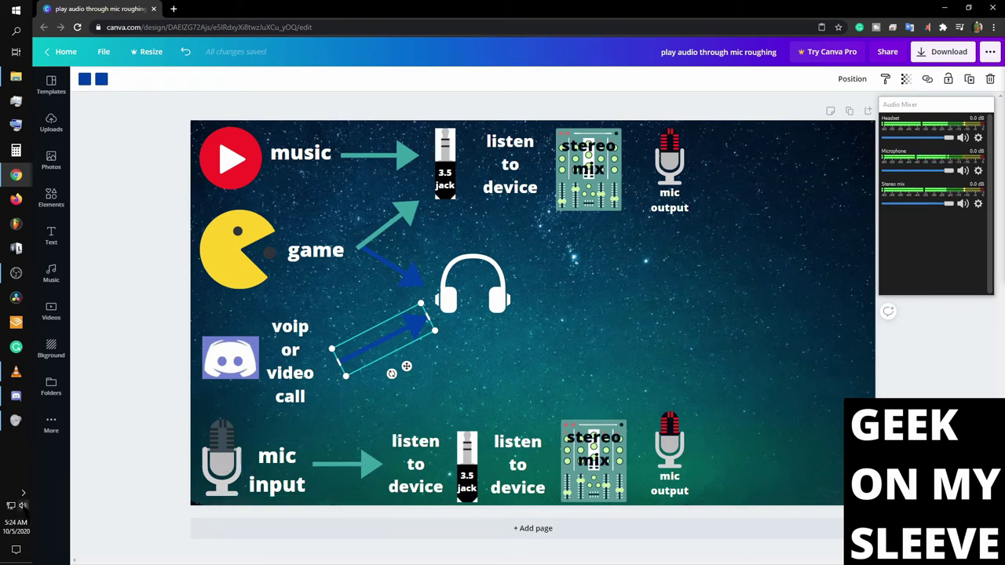
# Open Windows Sound settings from the taskbar speaker and launch the classic Sound control panel.
pyautogui.rightClick(22, 505)
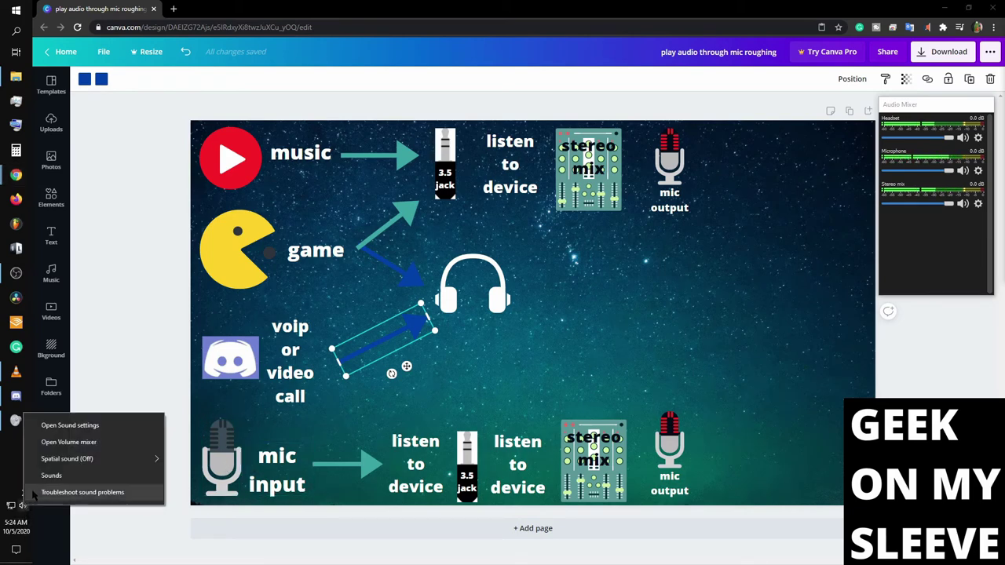
pyautogui.click(112, 425)
pyautogui.moveTo(926, 103); pyautogui.dragTo(631, 58)
pyautogui.click(899, 92)
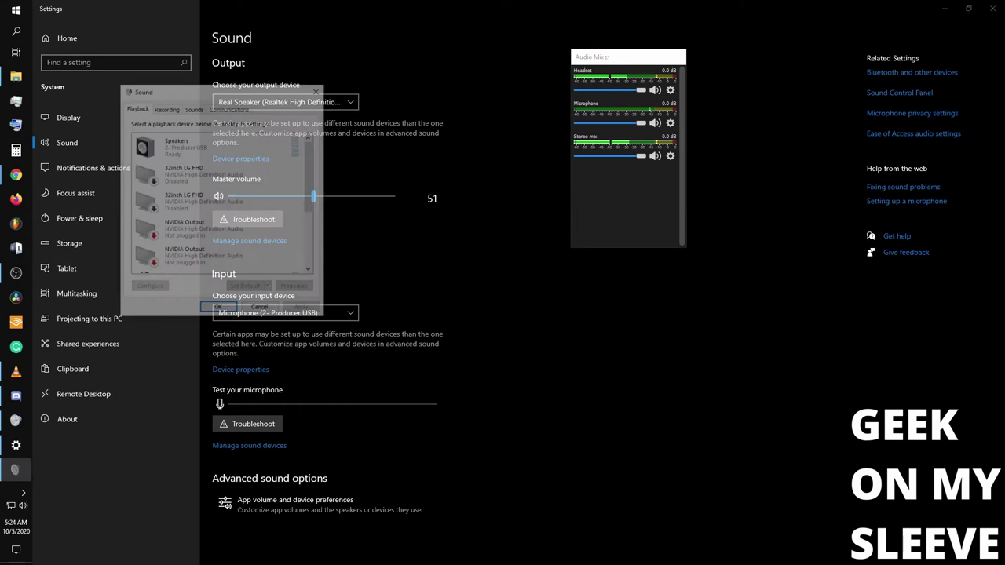
# Open the Microphone's Listen properties under Recording and keep playback through Real Speaker.
pyautogui.moveTo(241, 95); pyautogui.dragTo(811, 237)
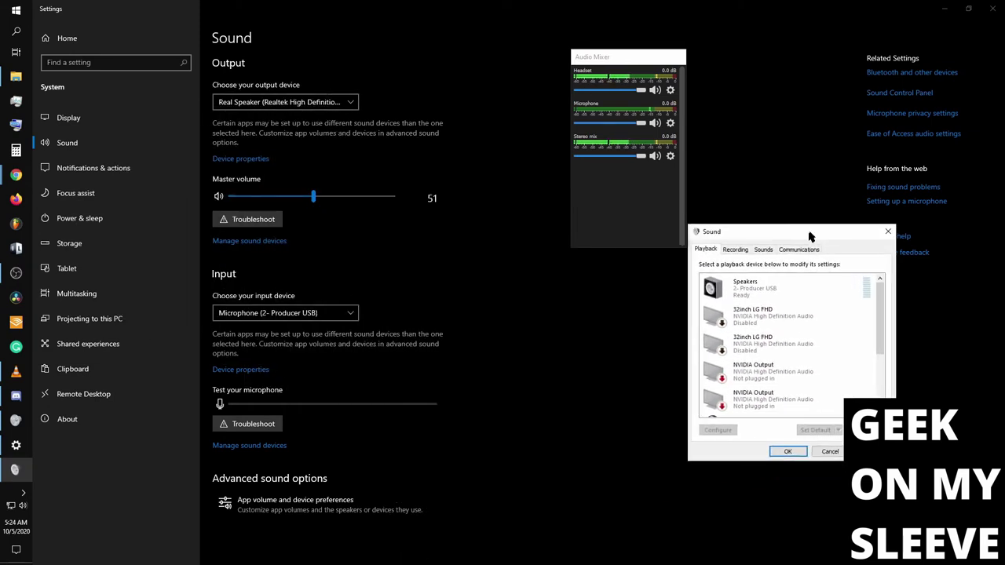
pyautogui.moveTo(637, 57); pyautogui.dragTo(479, 95)
pyautogui.moveTo(805, 235); pyautogui.dragTo(761, 114)
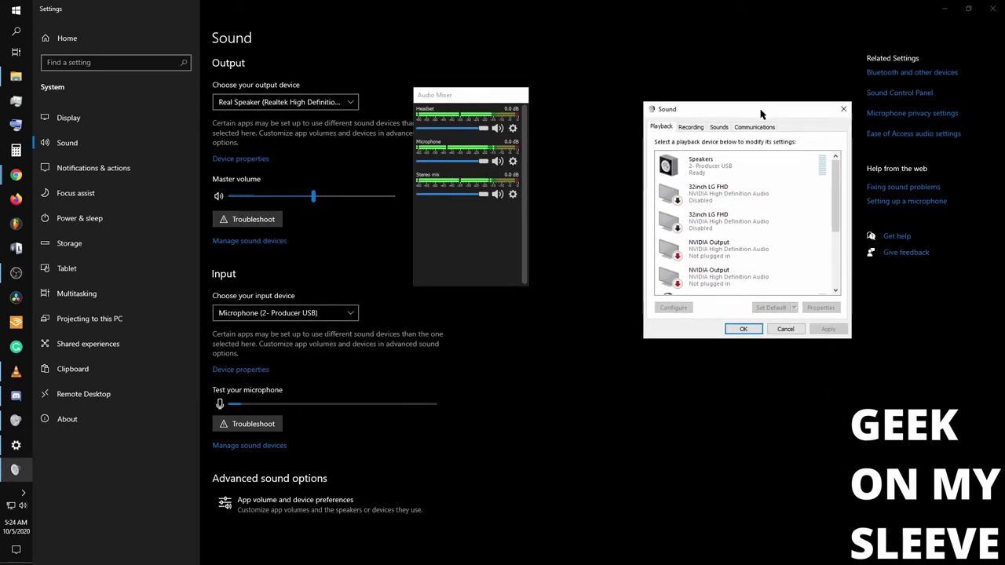
pyautogui.click(690, 128)
pyautogui.rightClick(745, 174)
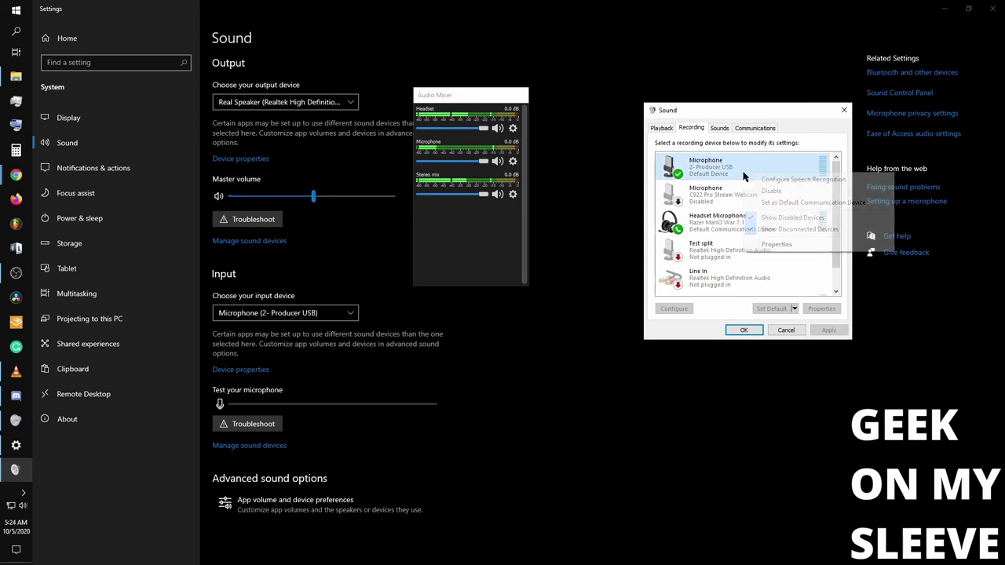
pyautogui.click(812, 244)
pyautogui.click(699, 168)
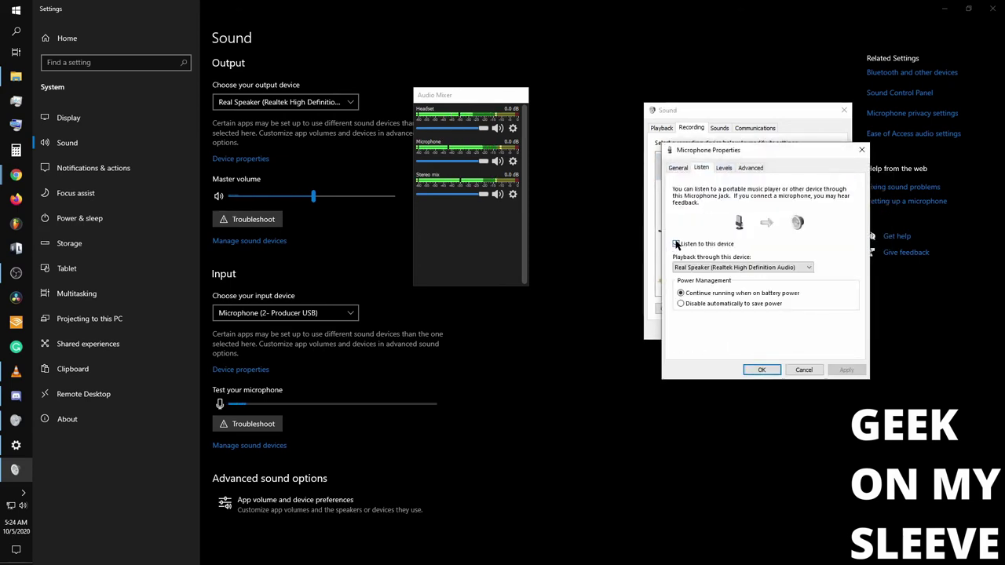
pyautogui.click(747, 268)
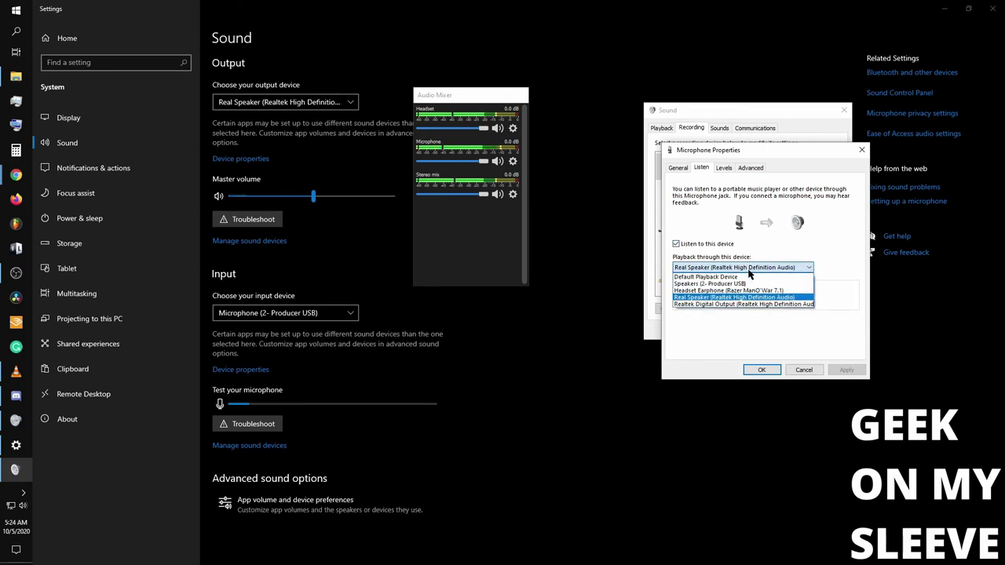
pyautogui.click(750, 298)
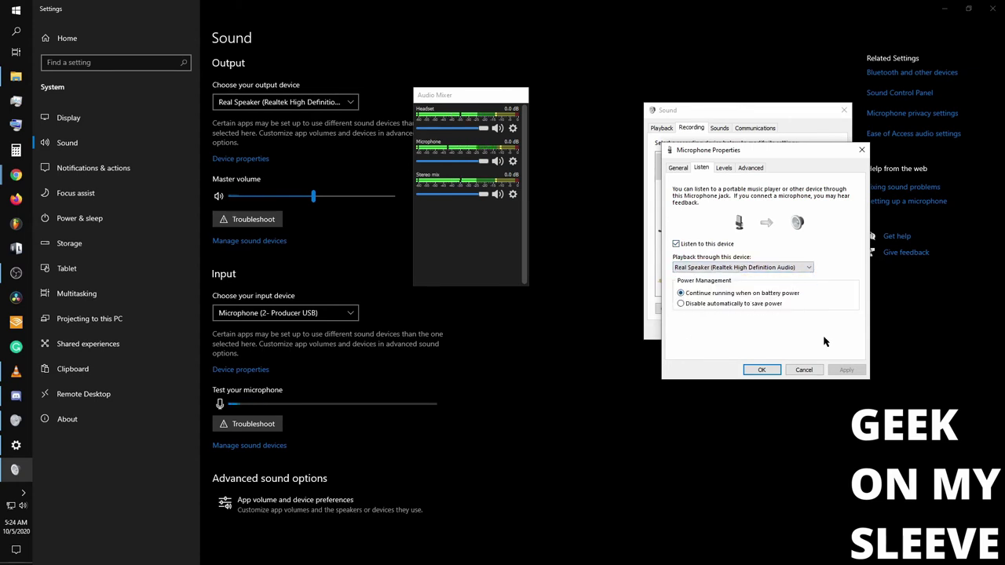
# Close the microphone properties and review the Stereo Mix properties and its Listen settings.
pyautogui.click(744, 372)
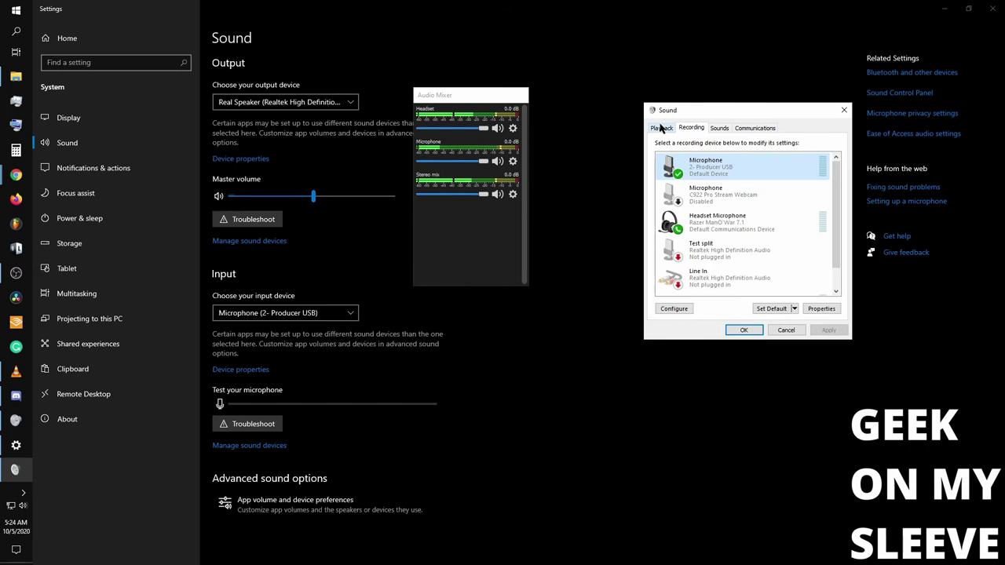
pyautogui.scroll(-3, 737, 267)
pyautogui.click(742, 287)
pyautogui.rightClick(744, 281)
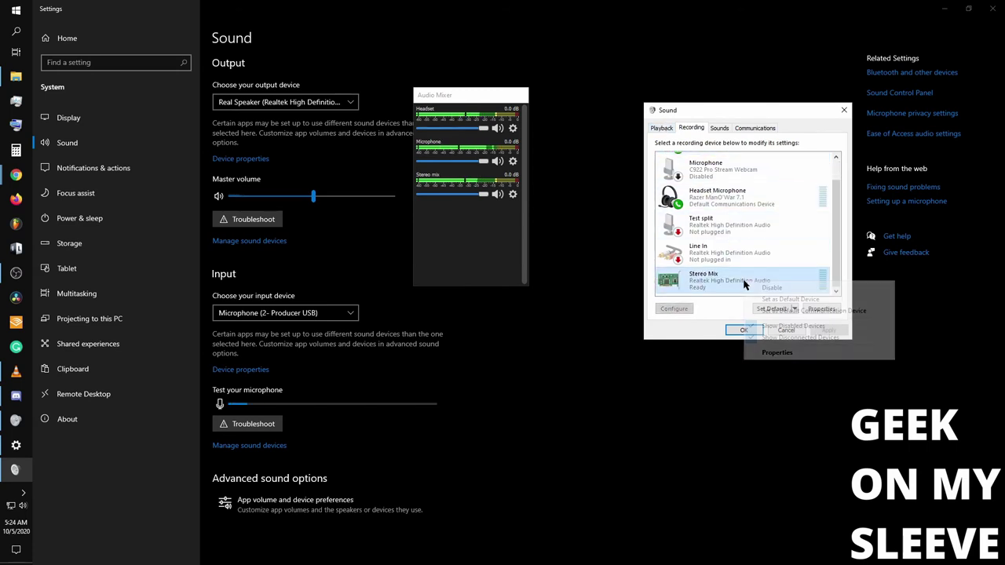
pyautogui.click(822, 352)
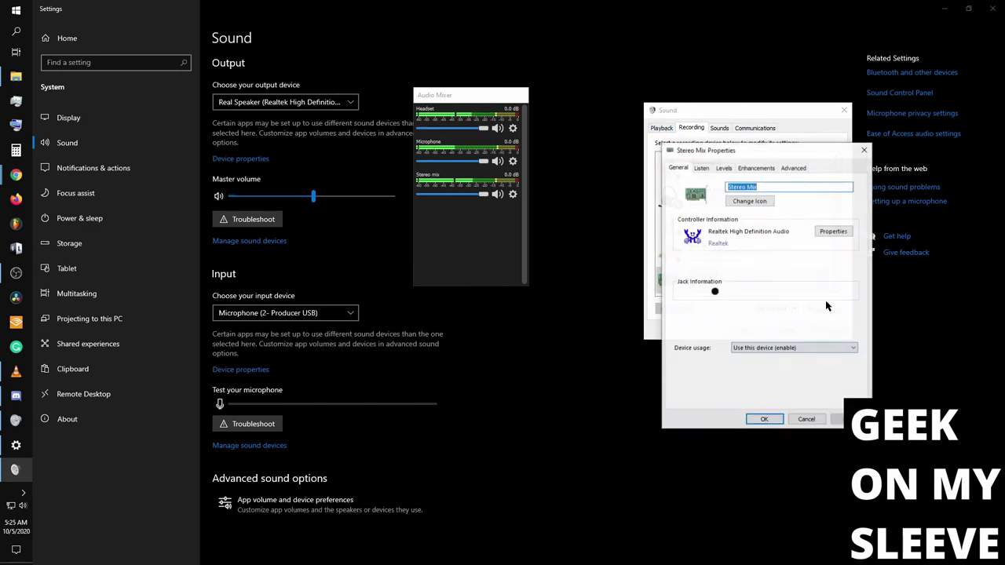
pyautogui.click(723, 169)
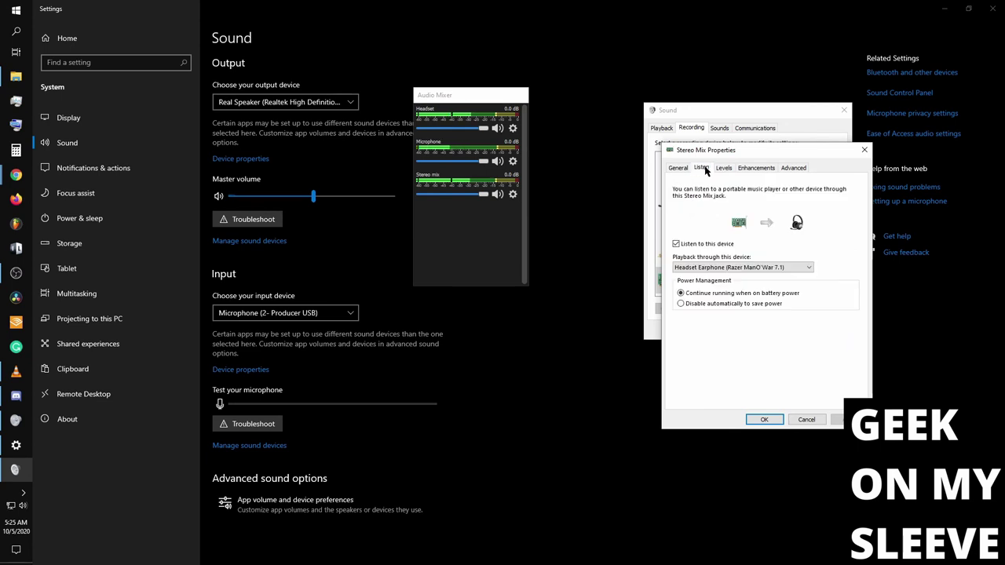
pyautogui.click(687, 172)
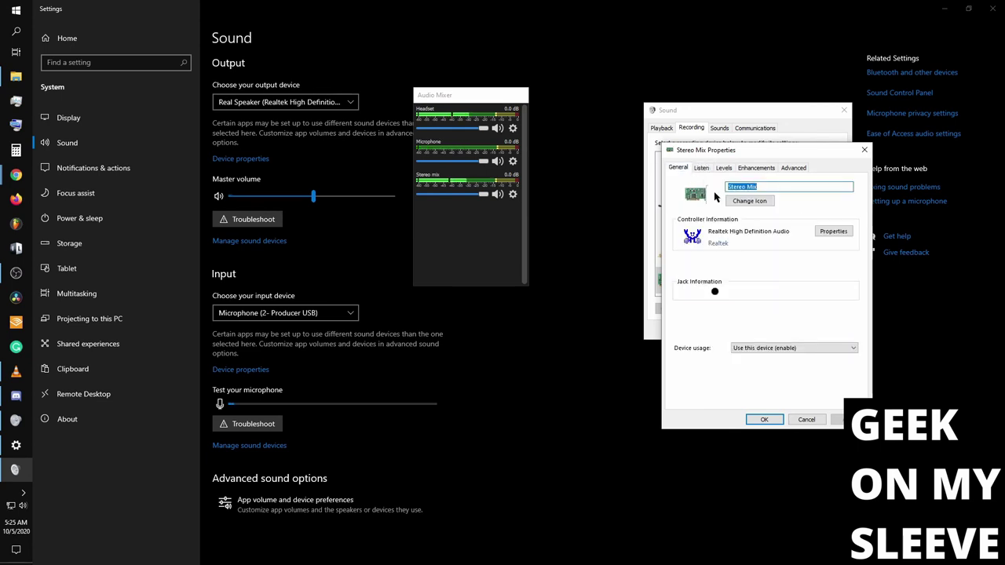
pyautogui.click(864, 150)
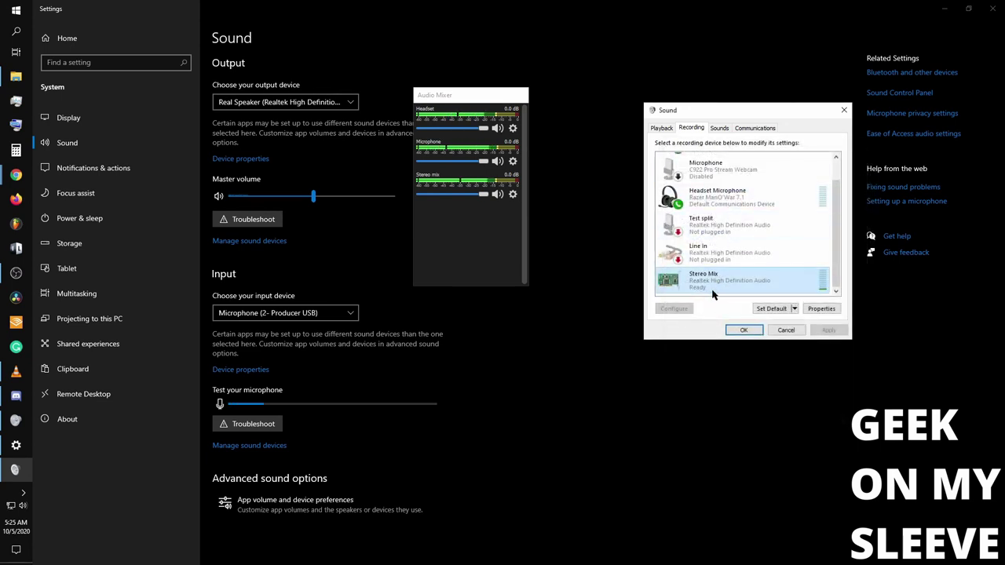
# Confirm Stereo Mix listens through the Razer ManO'War headset earphone, then return to Recording devices.
pyautogui.rightClick(714, 278)
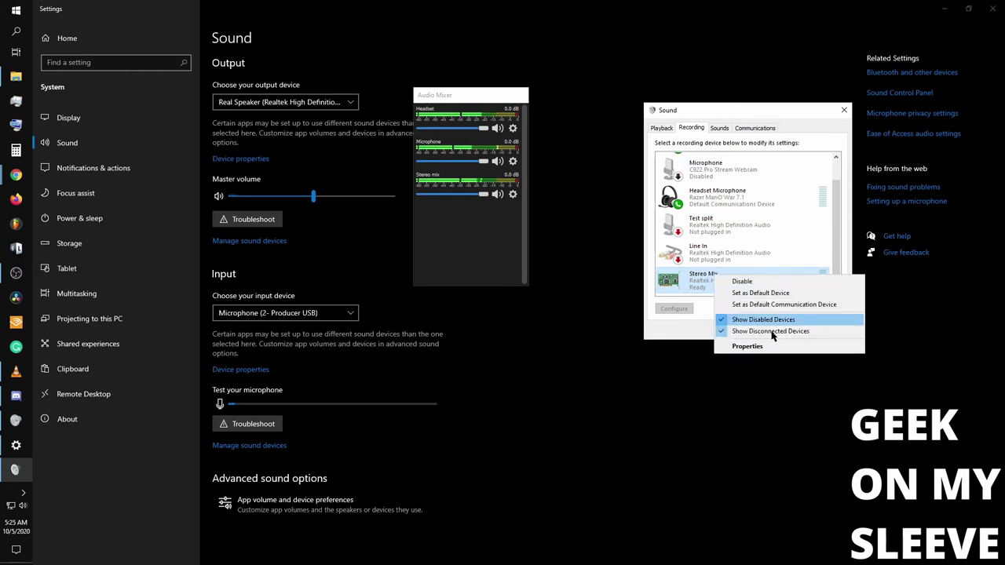
pyautogui.click(774, 343)
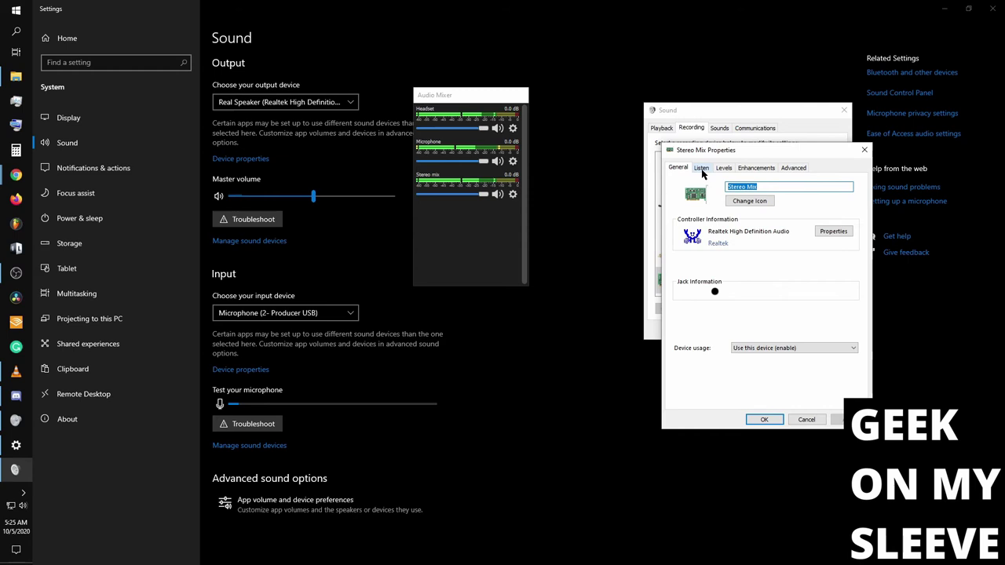
pyautogui.click(701, 168)
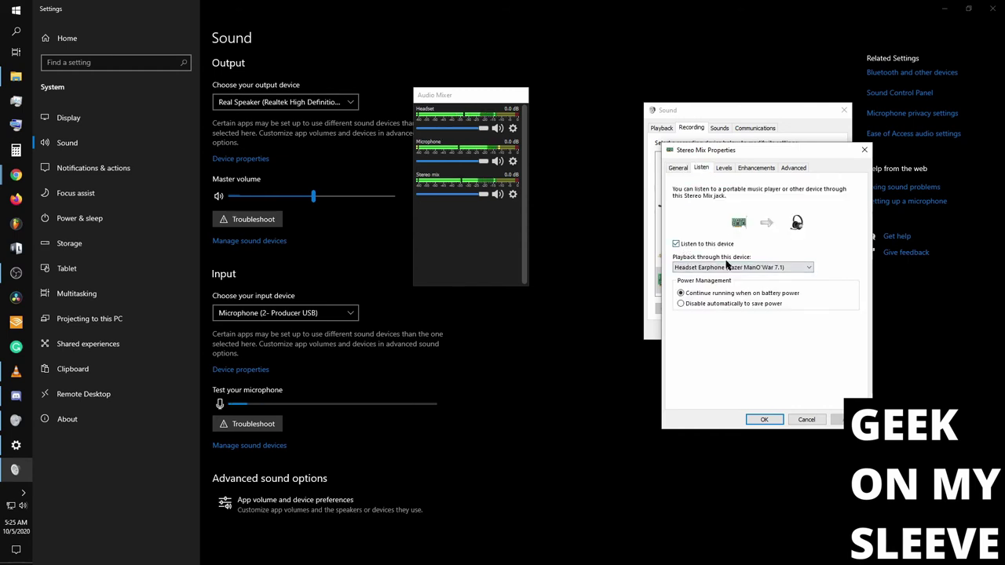
pyautogui.click(763, 420)
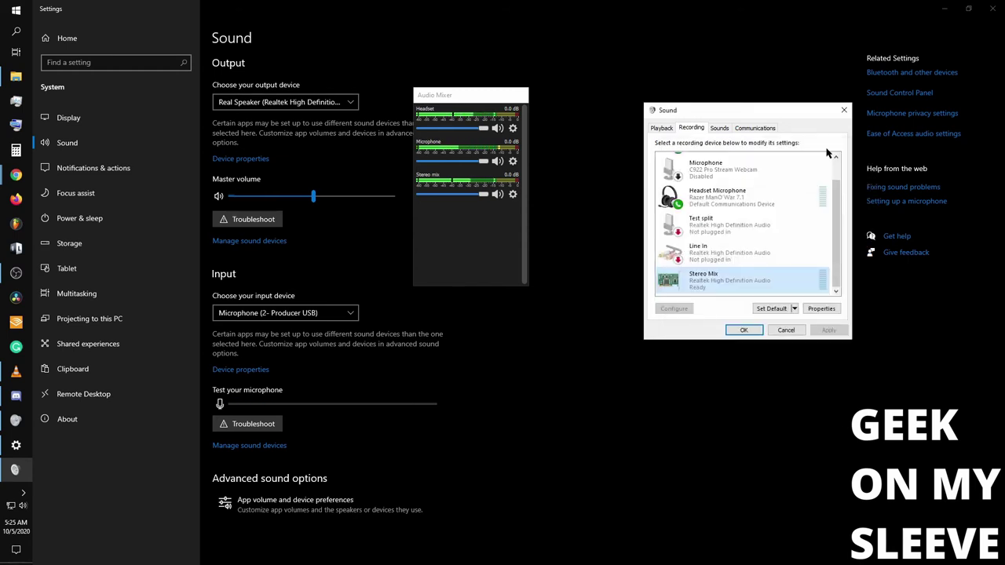
pyautogui.click(661, 129)
pyautogui.click(692, 128)
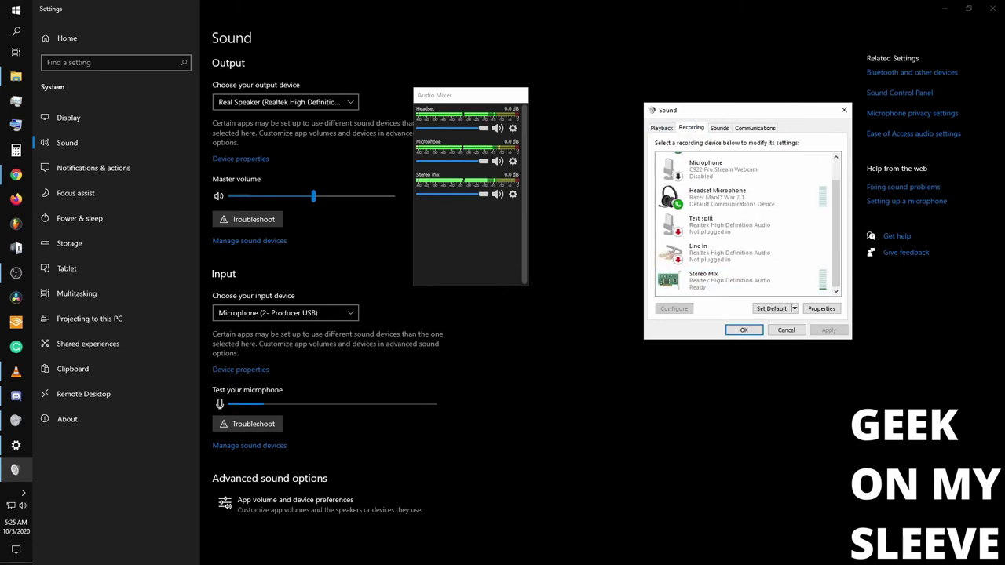
pyautogui.moveTo(748, 116); pyautogui.dragTo(731, 91)
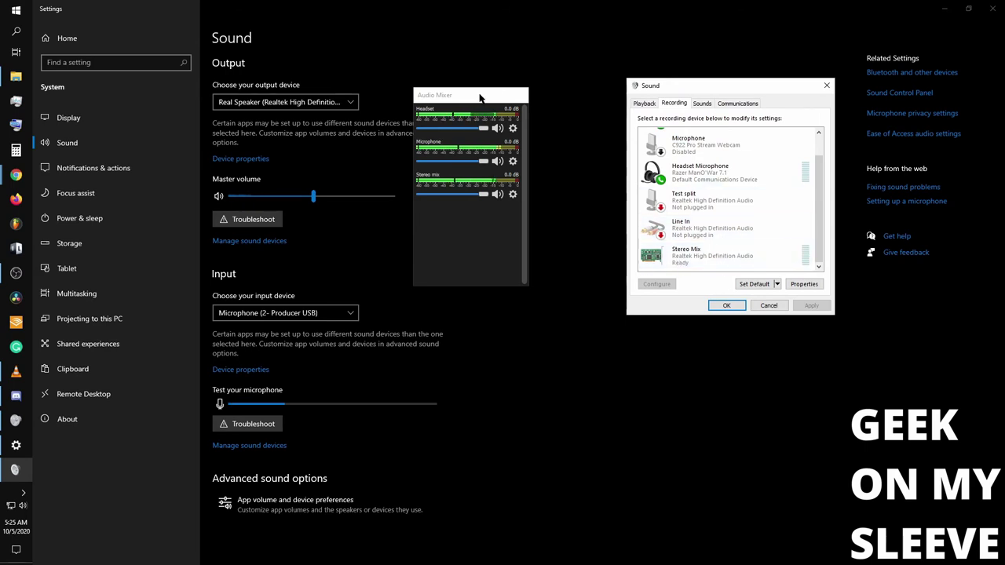
pyautogui.moveTo(479, 98); pyautogui.dragTo(486, 96)
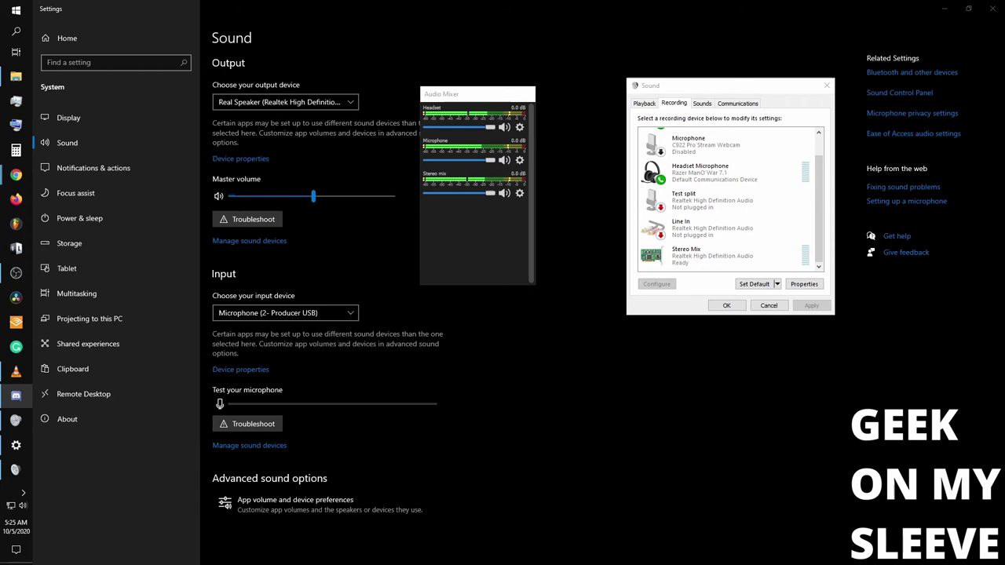
# Check Discord's Voice & Video output device list, leaving the Headset Earphone selected.
pyautogui.click(15, 395)
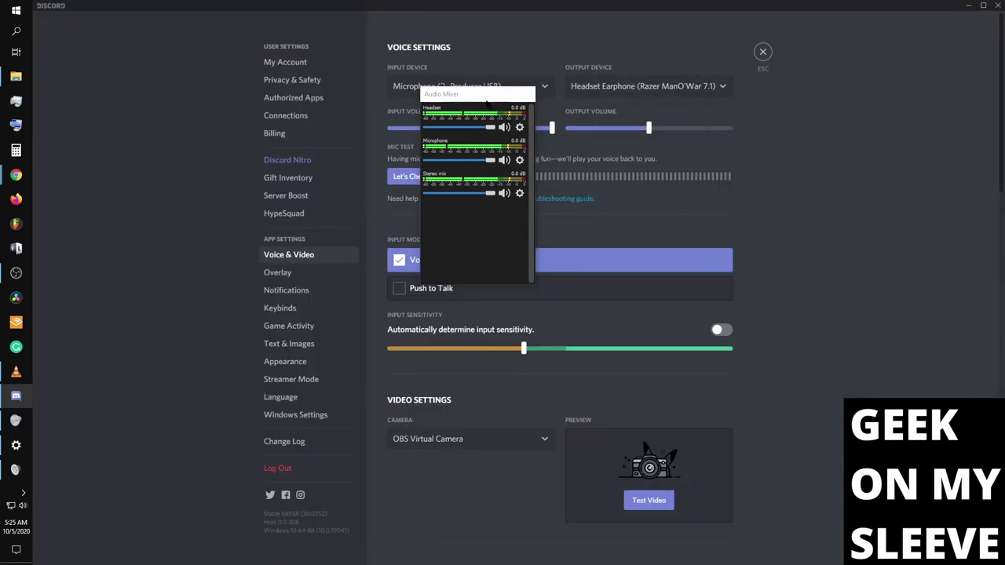
pyautogui.moveTo(486, 96)
pyautogui.mouseDown()
pyautogui.moveTo(952, 75)
pyautogui.moveTo(921, 40)
pyautogui.mouseUp()
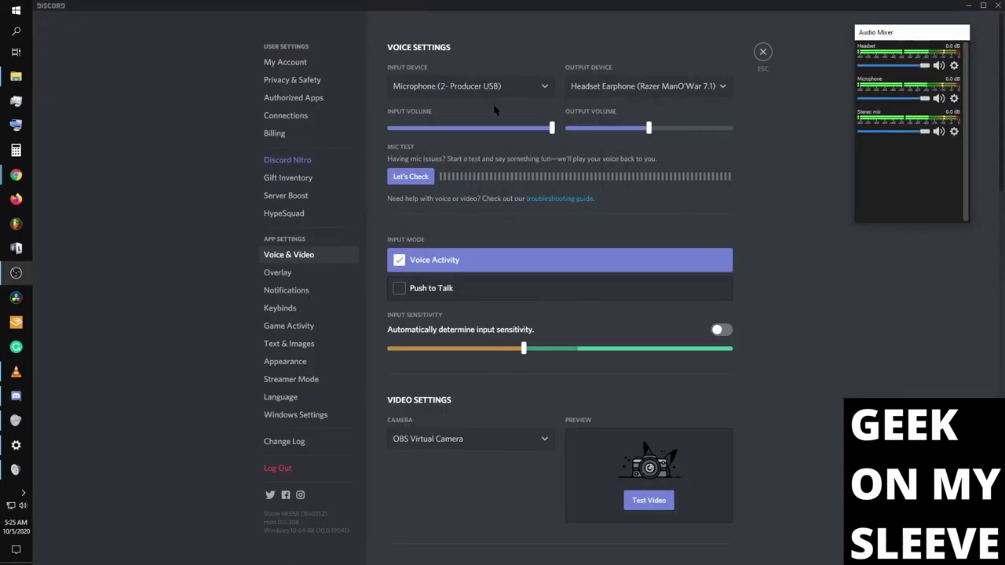
pyautogui.click(653, 89)
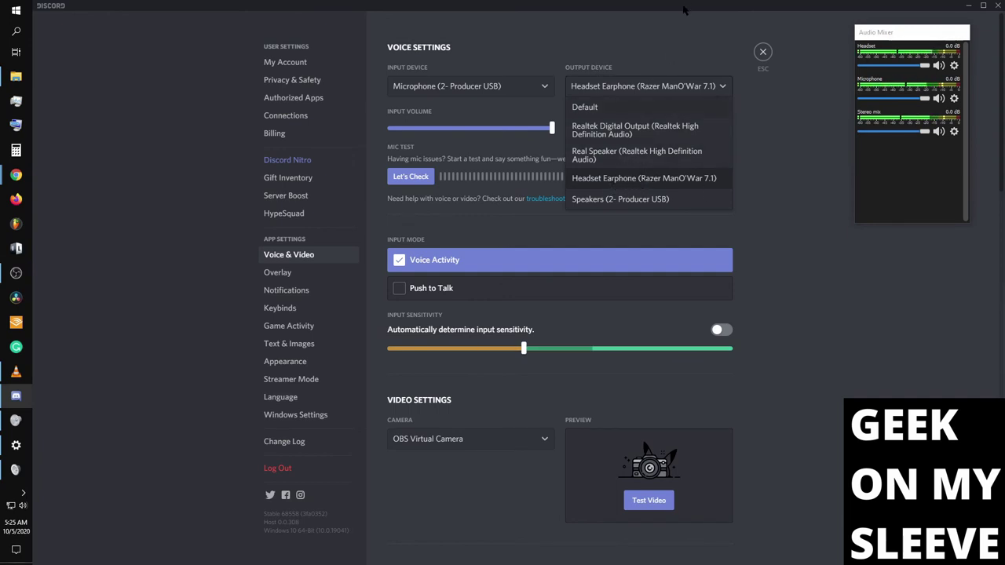
pyautogui.click(165, 305)
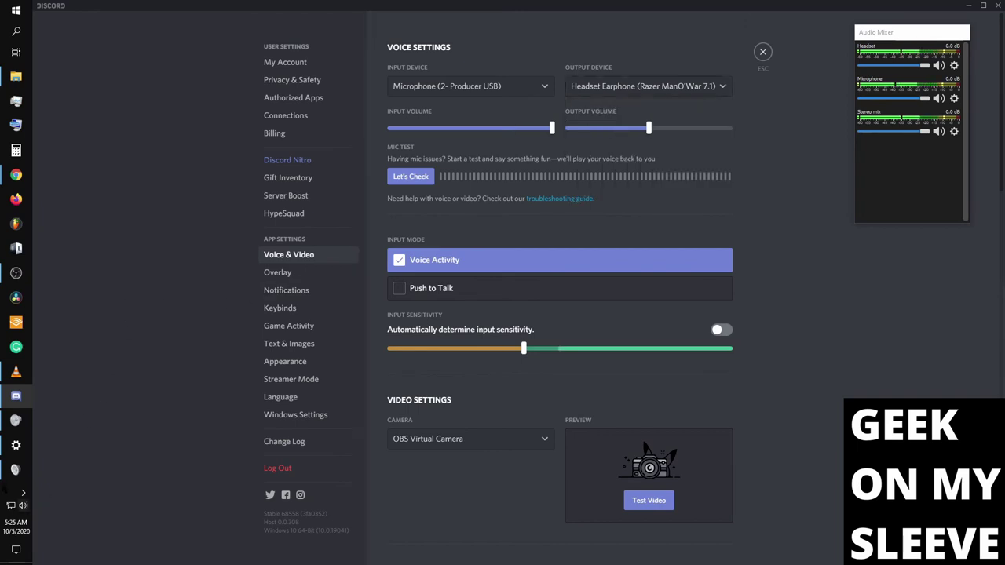
# Bring up the Windows sound shortcuts from the taskbar speaker icon.
pyautogui.click(22, 493)
pyautogui.rightClick(17, 502)
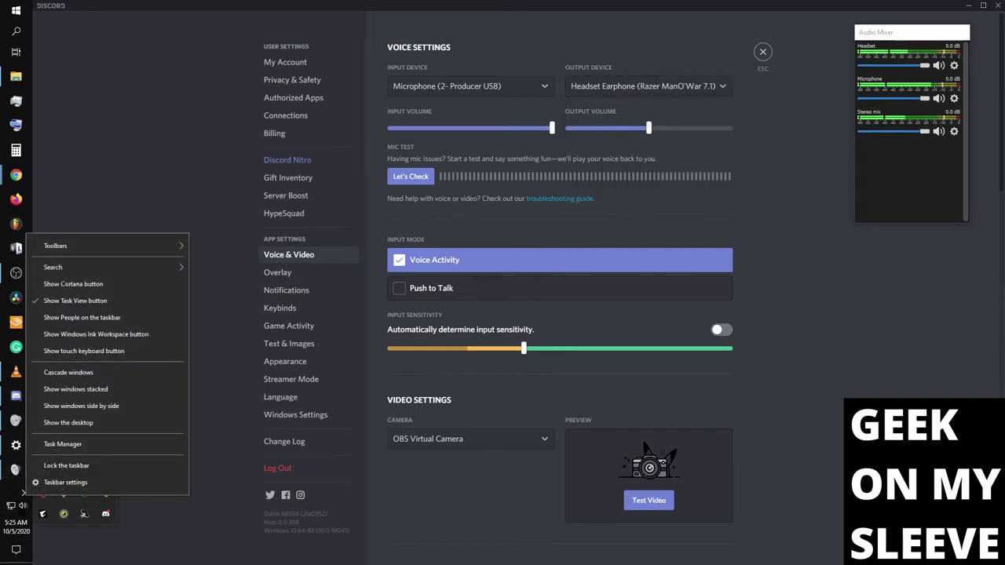
pyautogui.press('Escape')
pyautogui.rightClick(23, 506)
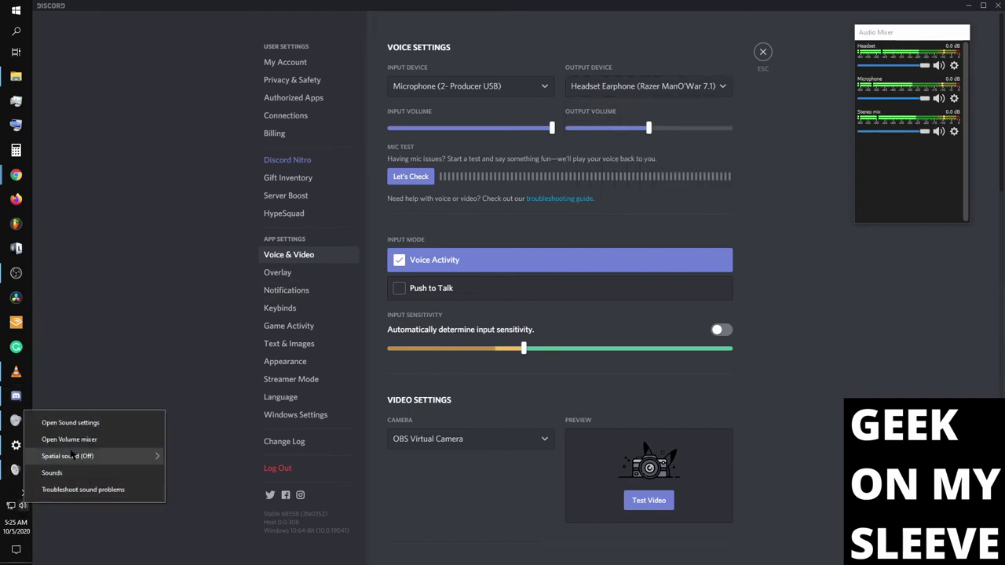
# Open App volume and device preferences and check Discord's output and input lists, leaving both on Default.
pyautogui.click(128, 423)
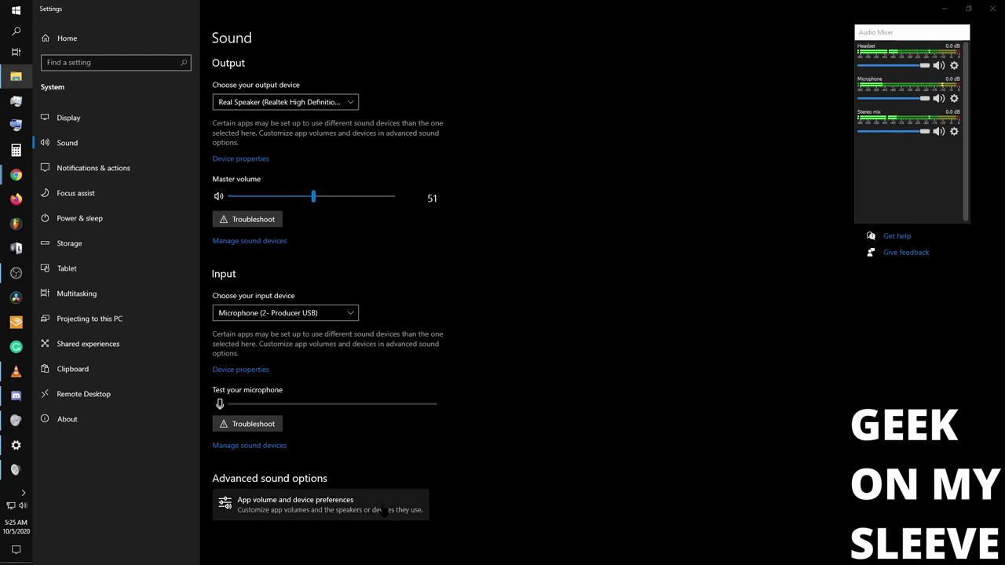
pyautogui.click(310, 515)
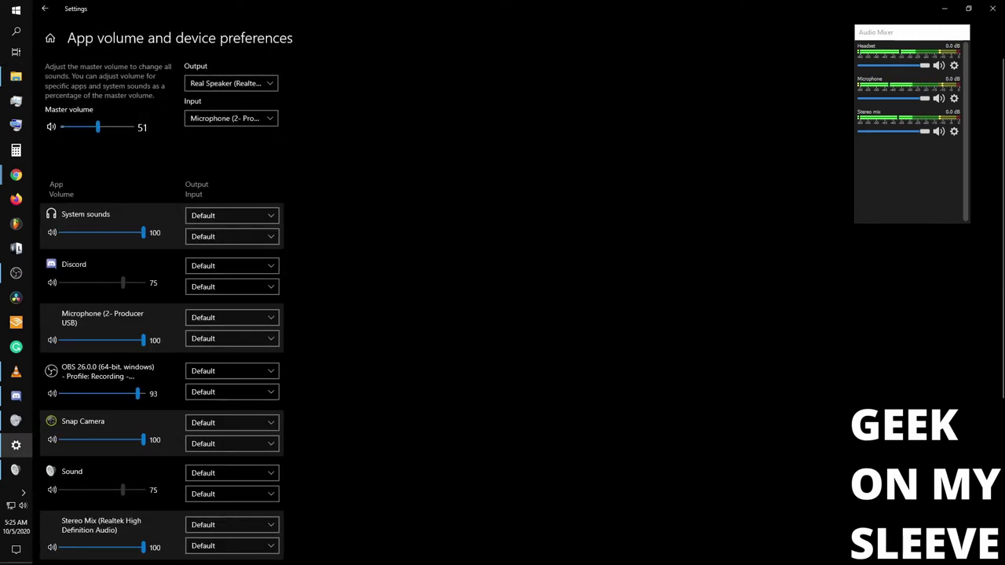
pyautogui.scroll(-3, 522, 299)
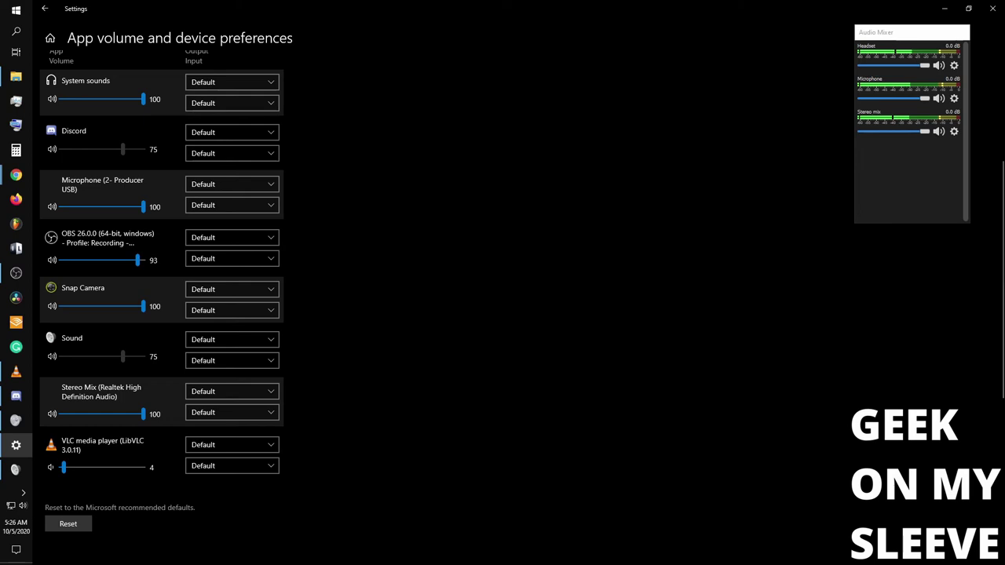
pyautogui.click(232, 132)
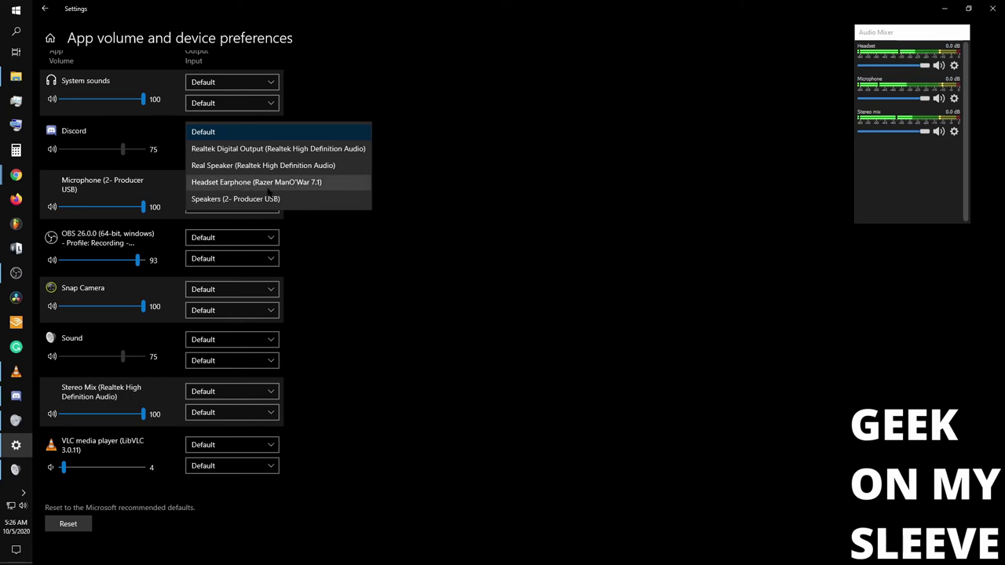
pyautogui.click(337, 188)
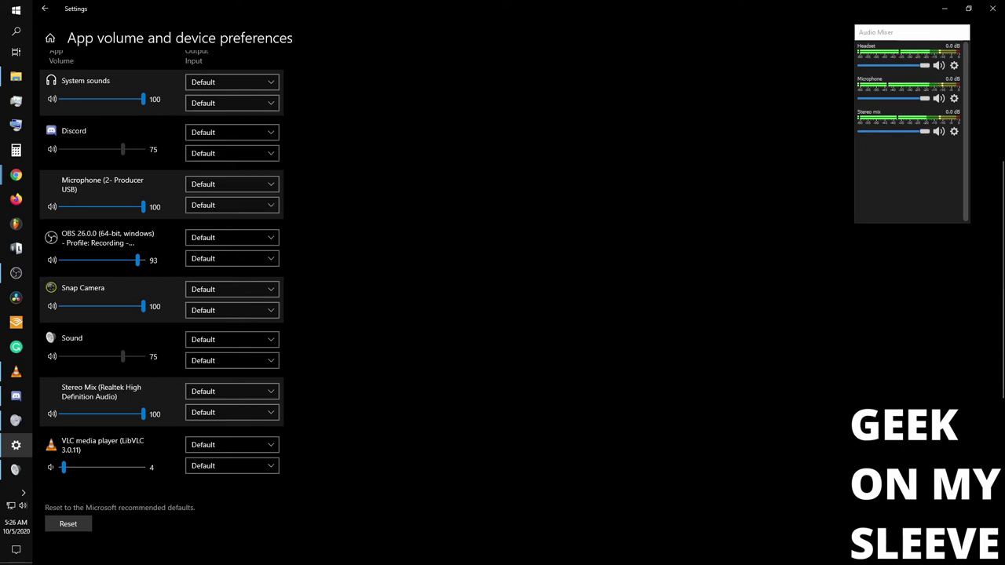
pyautogui.click(267, 155)
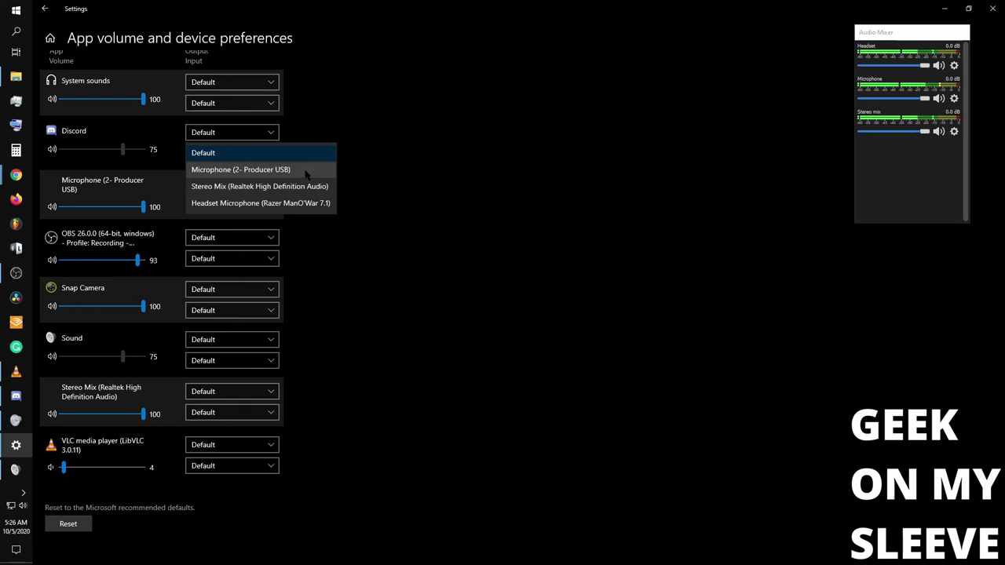
pyautogui.press('Escape')
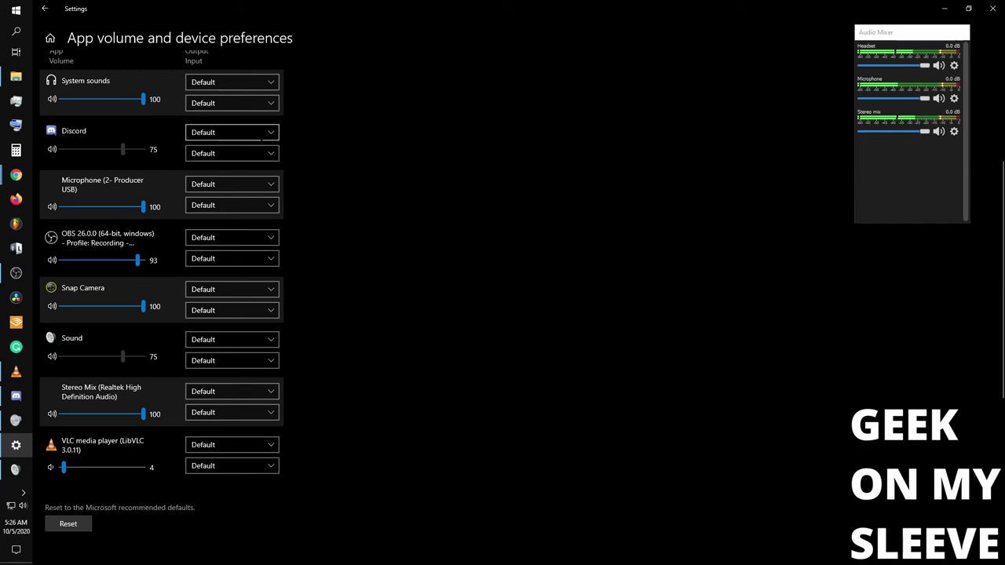
pyautogui.scroll(5, 263, 137)
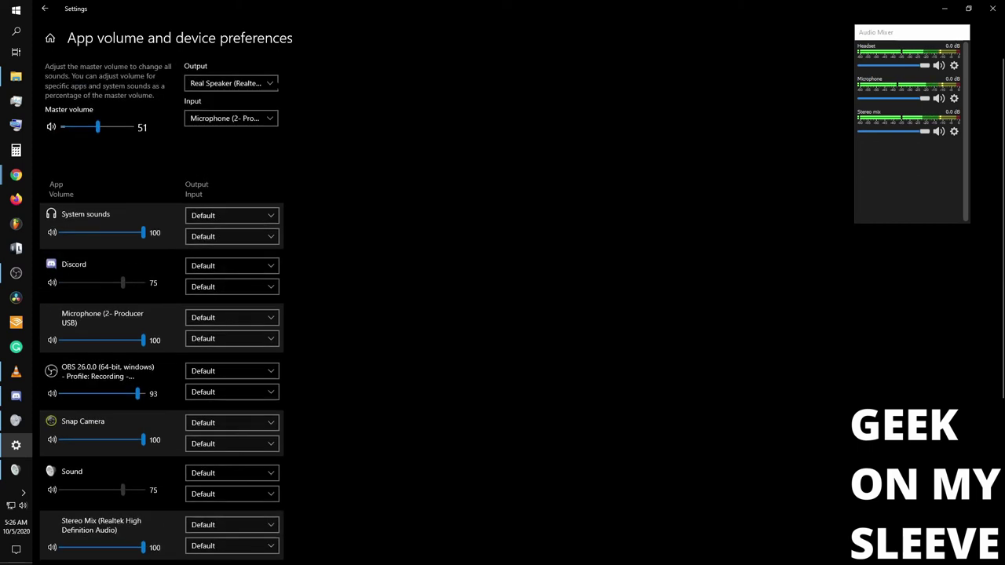
pyautogui.scroll(-3, 161, 314)
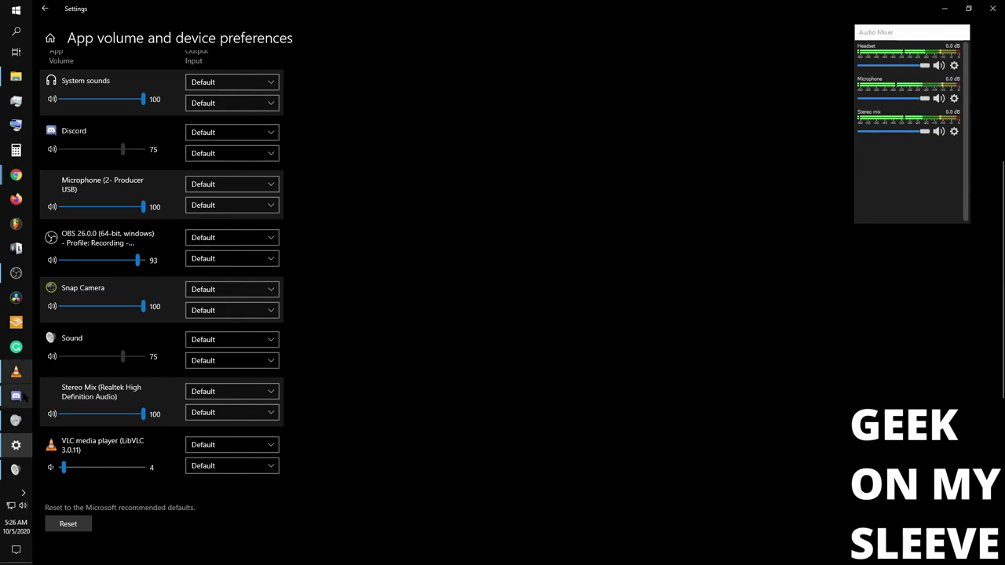
pyautogui.click(15, 395)
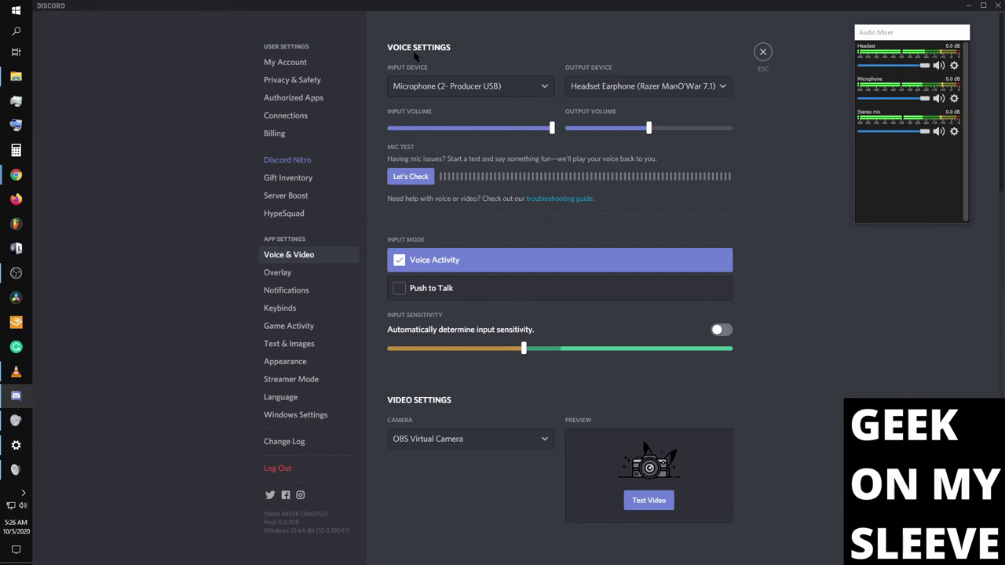
pyautogui.click(708, 88)
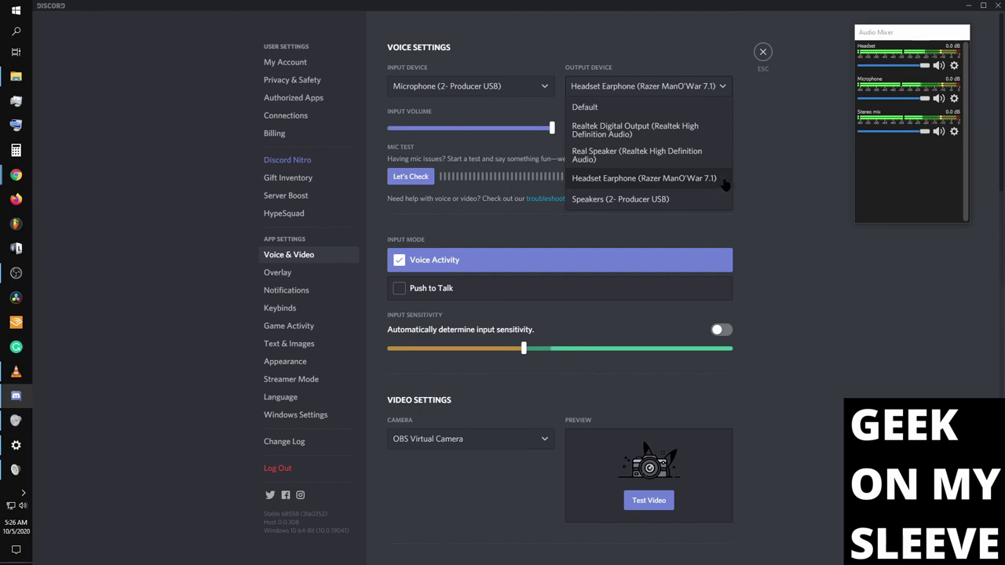
pyautogui.click(798, 197)
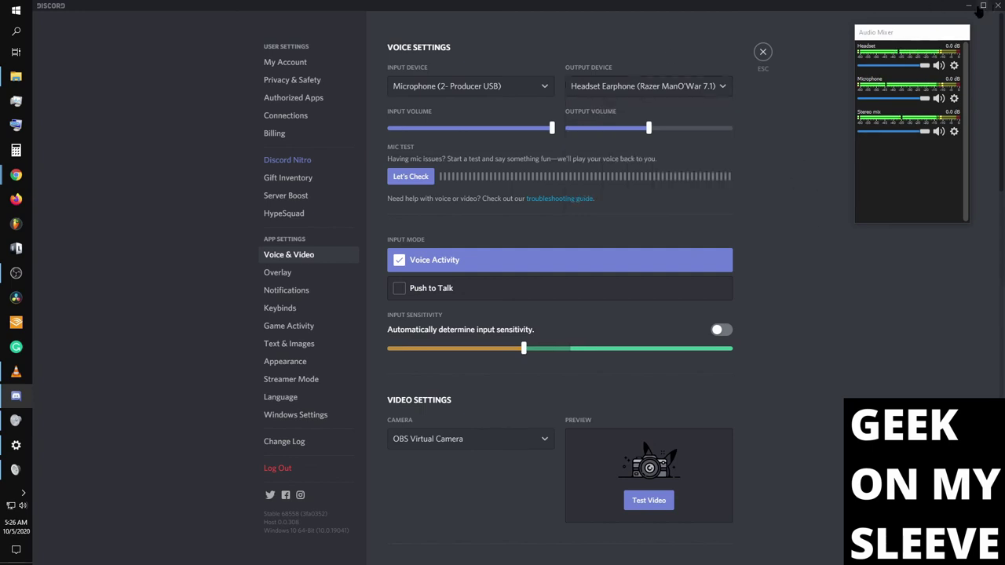
pyautogui.click(968, 5)
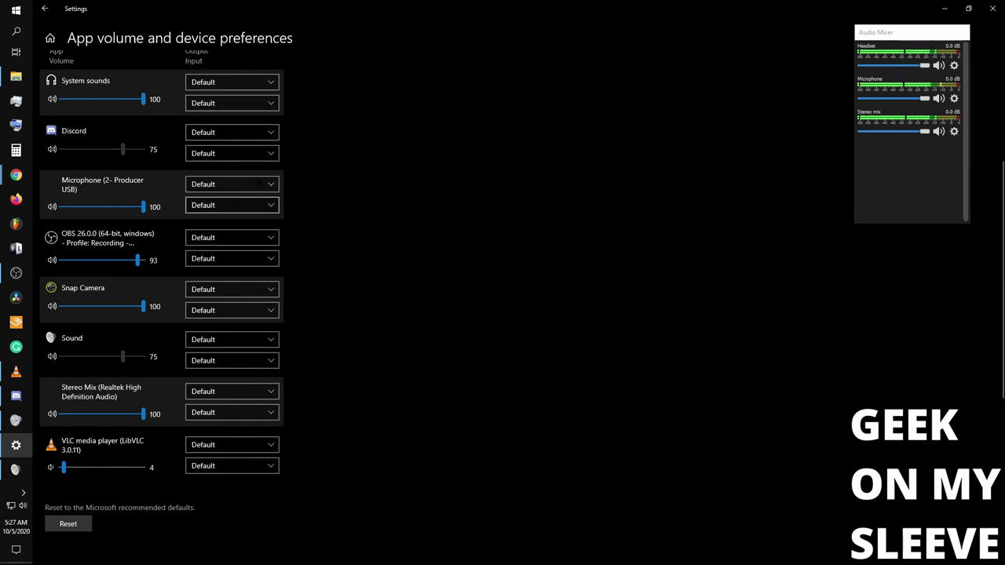
pyautogui.click(16, 396)
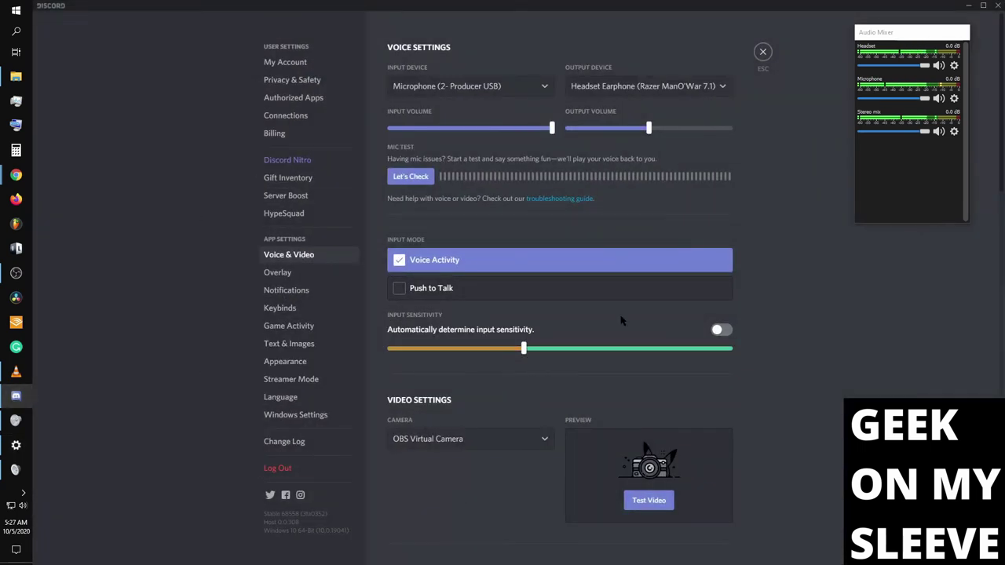
pyautogui.click(705, 86)
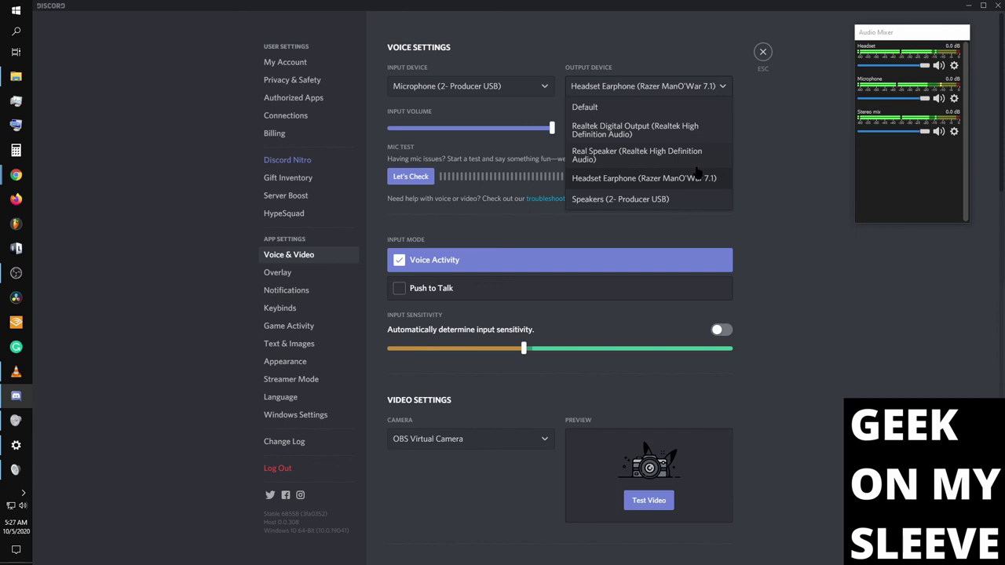
pyautogui.click(826, 284)
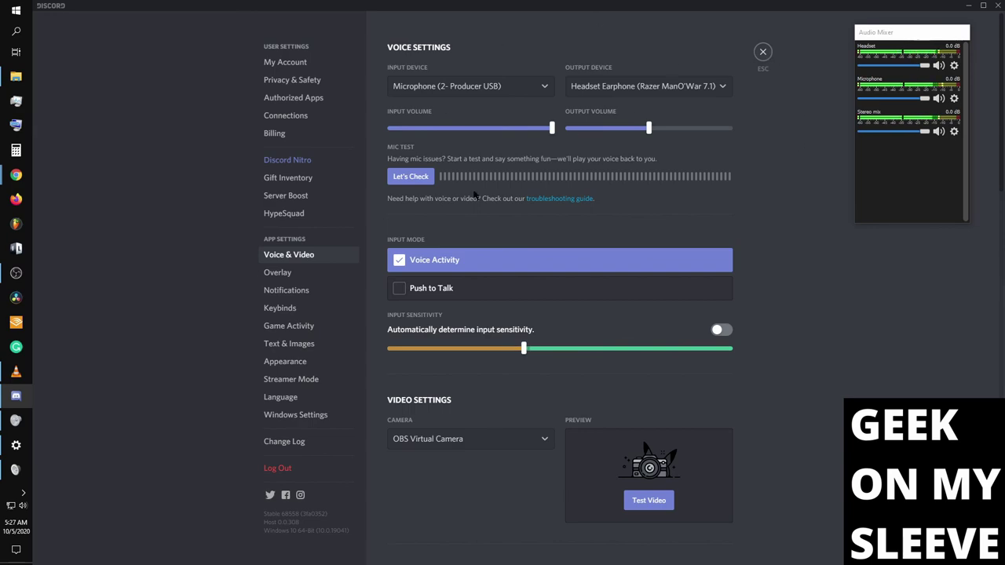
pyautogui.click(971, 6)
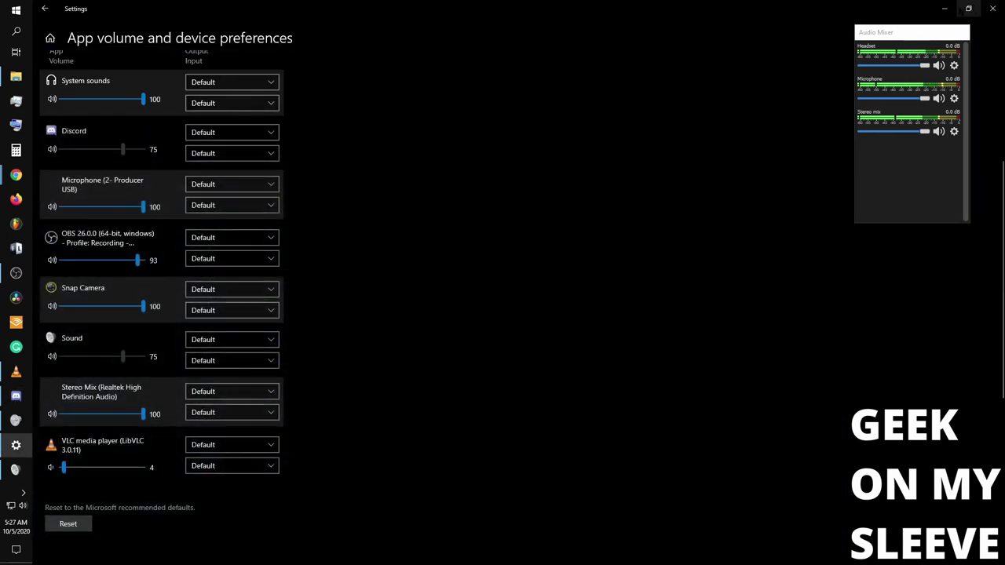
# Move the Sound dialog off the Canva routing diagram to the lower right and close it.
pyautogui.click(915, 6)
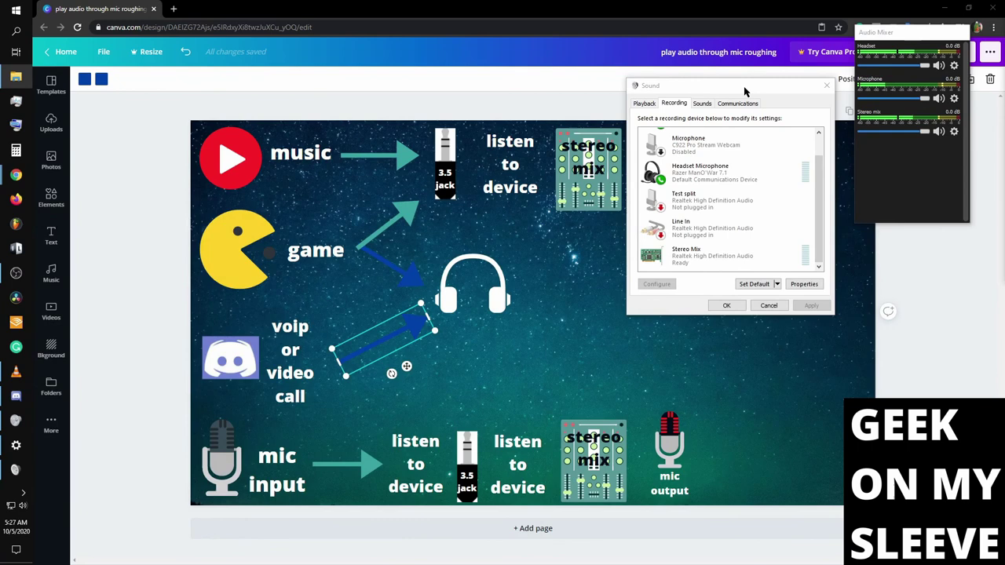
pyautogui.moveTo(744, 92)
pyautogui.mouseDown()
pyautogui.moveTo(387, 242)
pyautogui.moveTo(905, 261)
pyautogui.mouseUp()
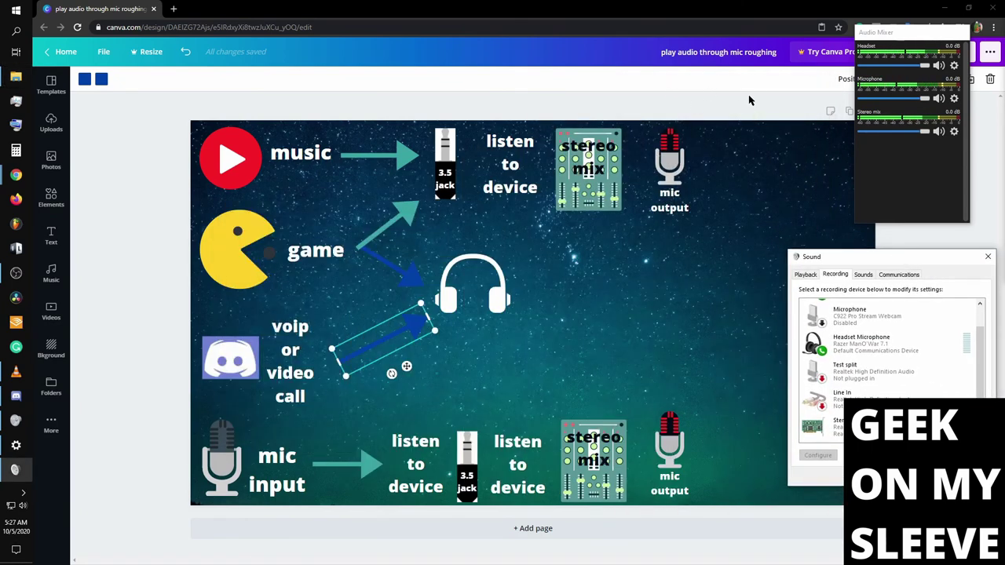
pyautogui.click(987, 258)
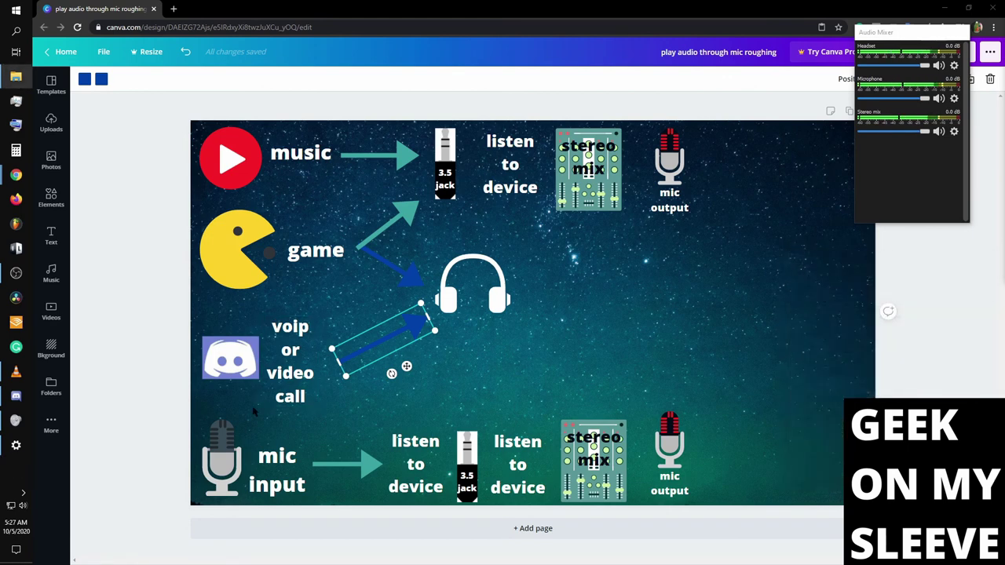